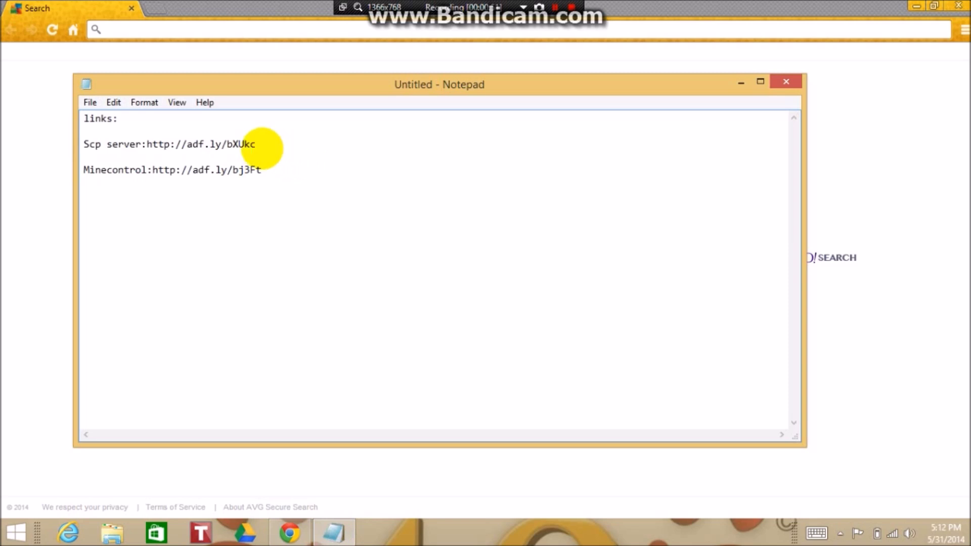
Copy the Scp server address adf.ly/bXUkc from the Notepad links and open it in Chrome.
drag(260, 142, 185, 146)
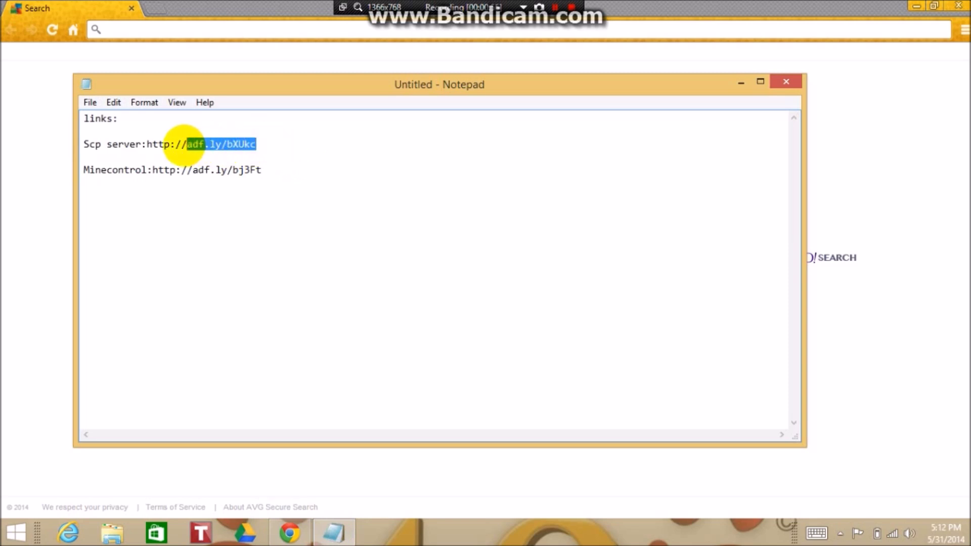
right_click(202, 146)
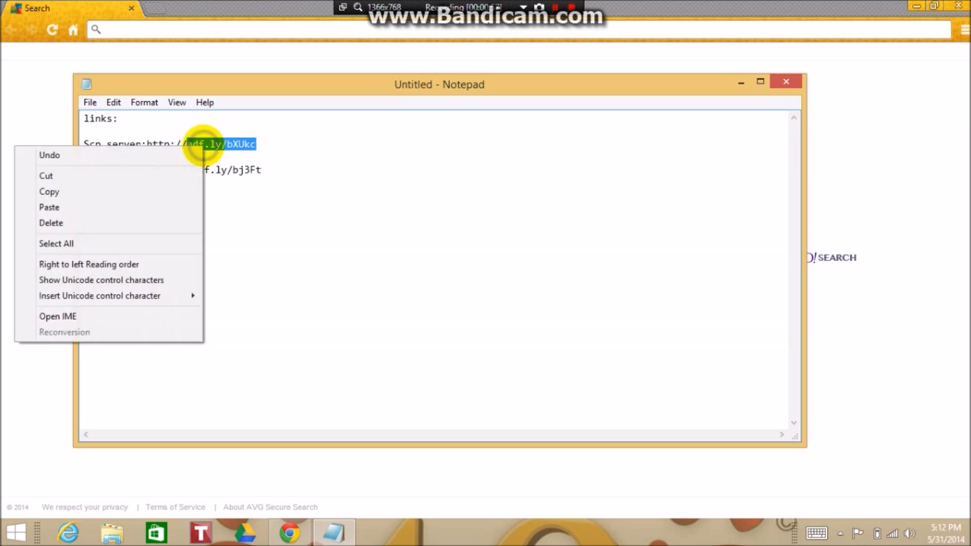
click(172, 189)
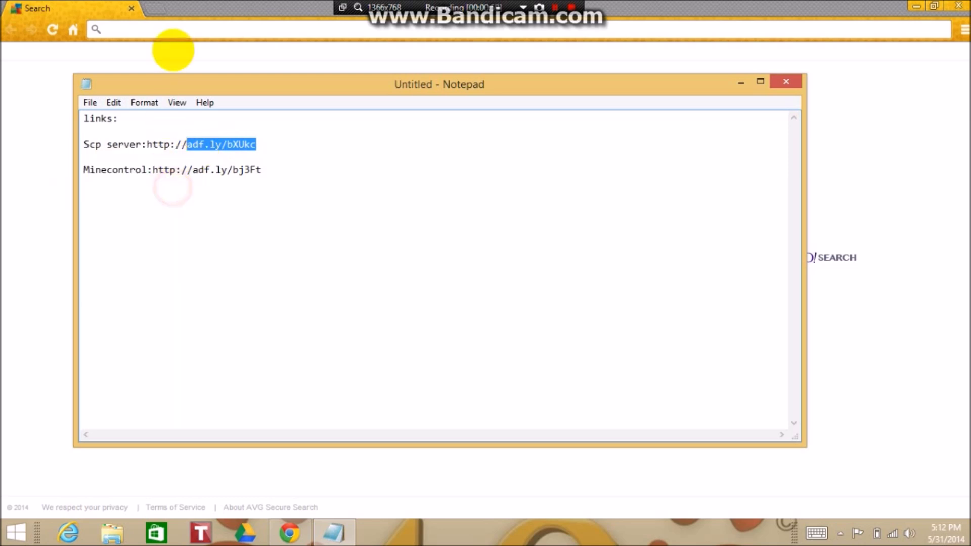
click(182, 30)
right_click(183, 33)
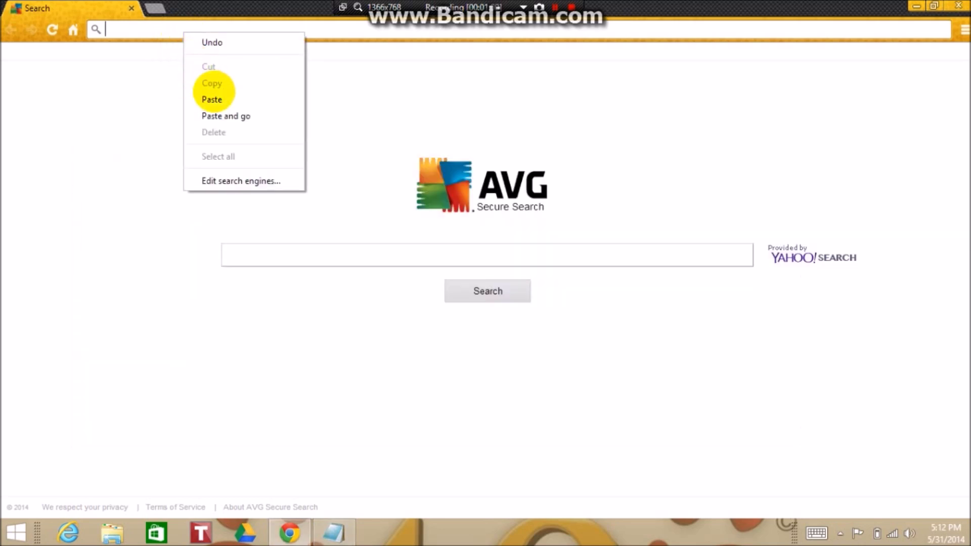
click(217, 99)
key(Return)
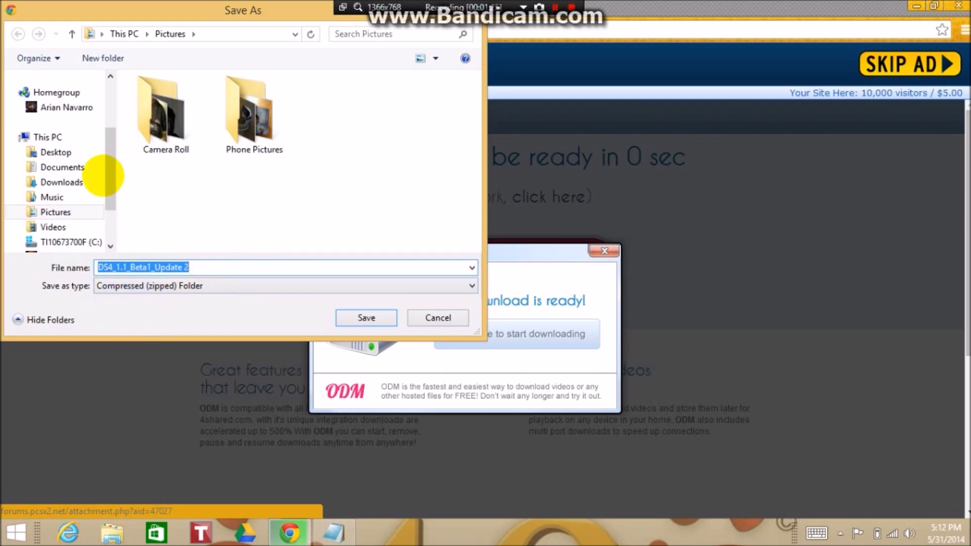
Browse to Downloads as the save location for DS4_1.1_Beta1_Update 2 and cancel the save.
click(62, 182)
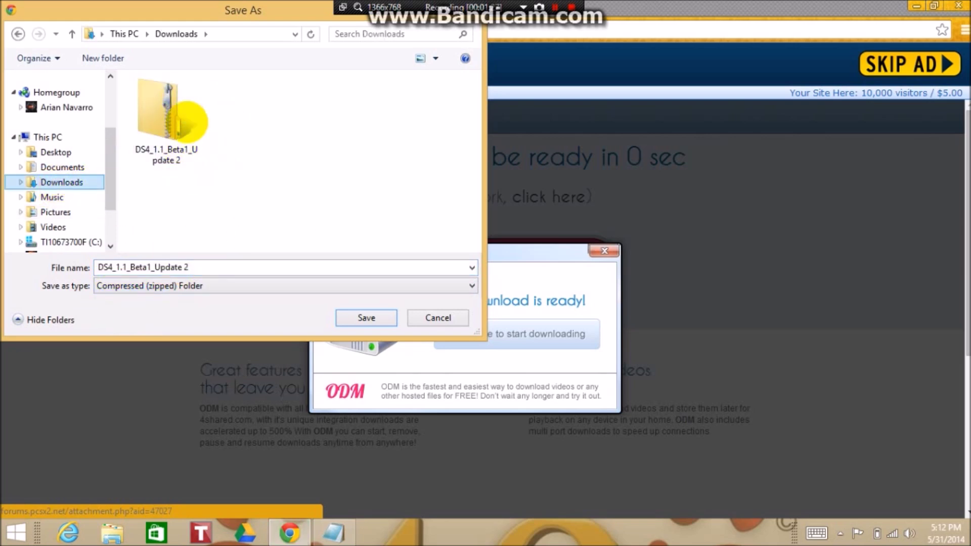
click(436, 318)
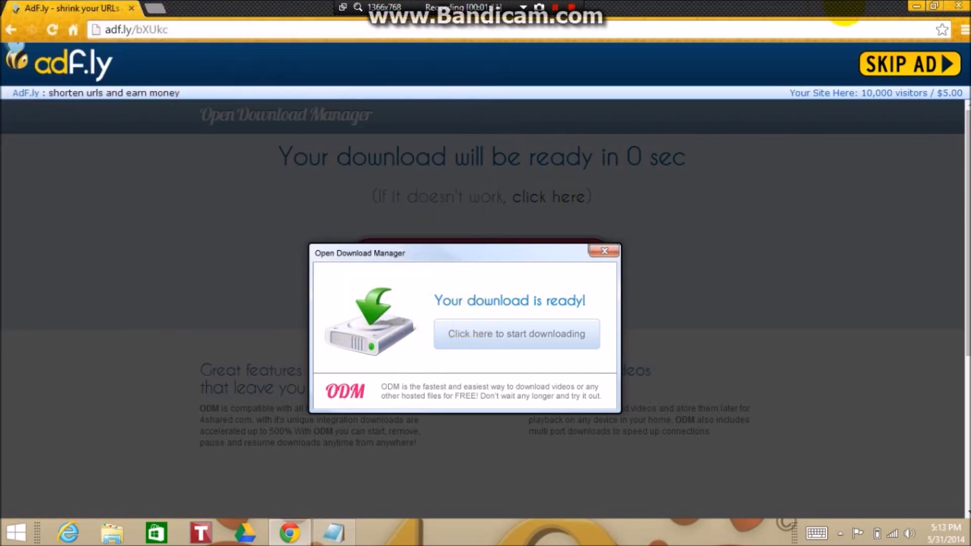
Minimise the open windows and launch the ScpDriver application from the Virtual Bus Driver folder inside Ps4 Drivers on the desktop.
click(915, 6)
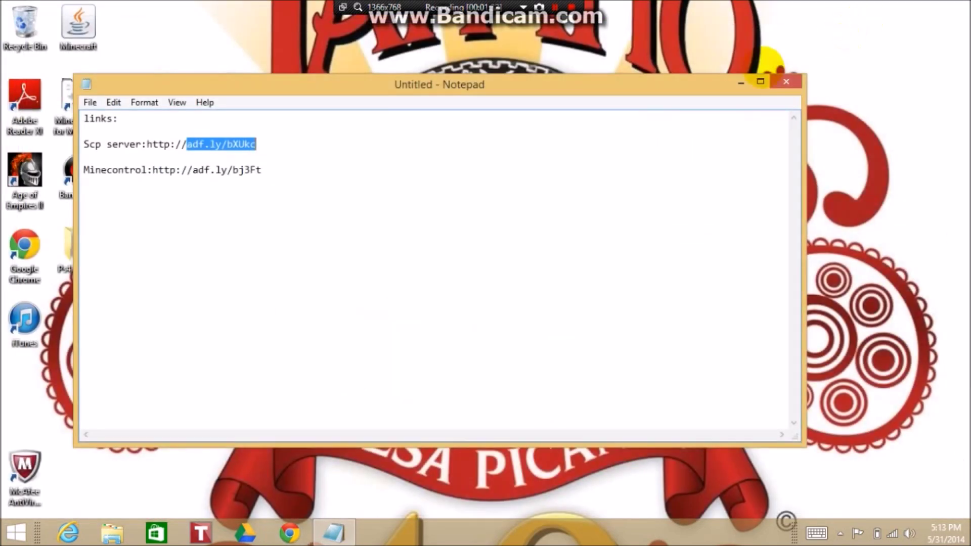
click(742, 81)
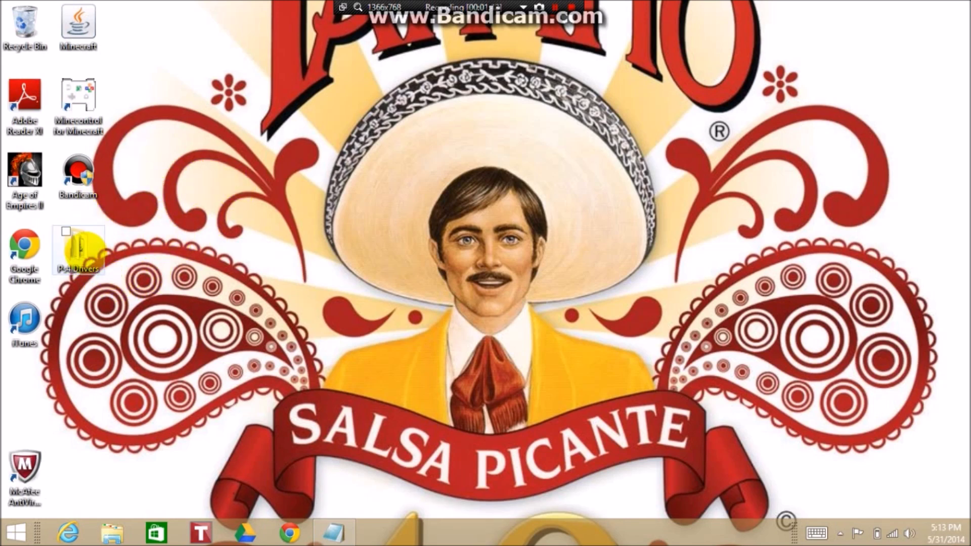
double_click(80, 247)
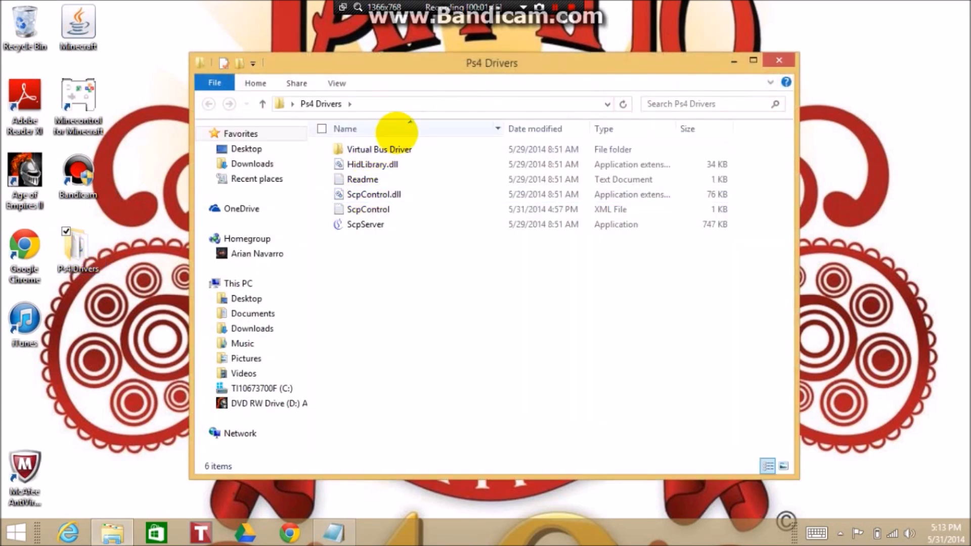
double_click(389, 147)
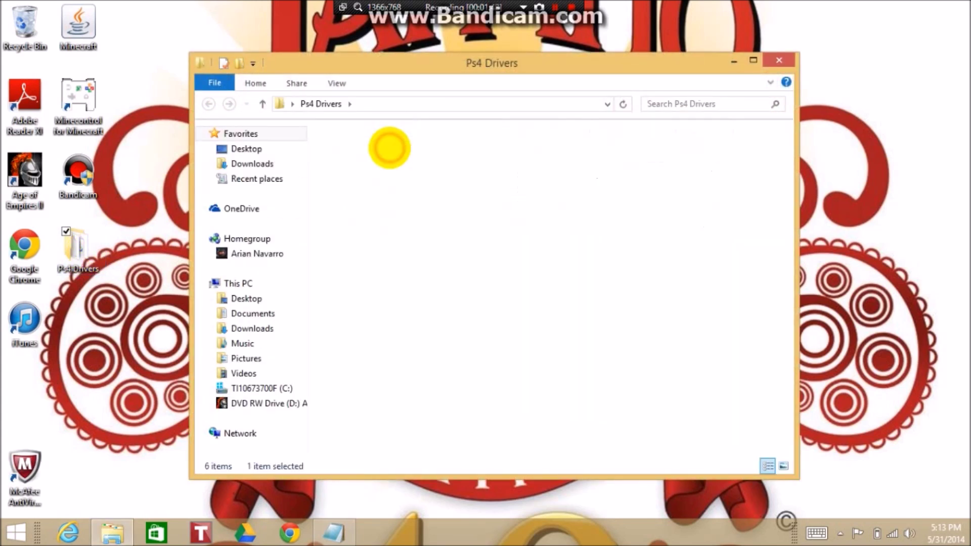
click(390, 179)
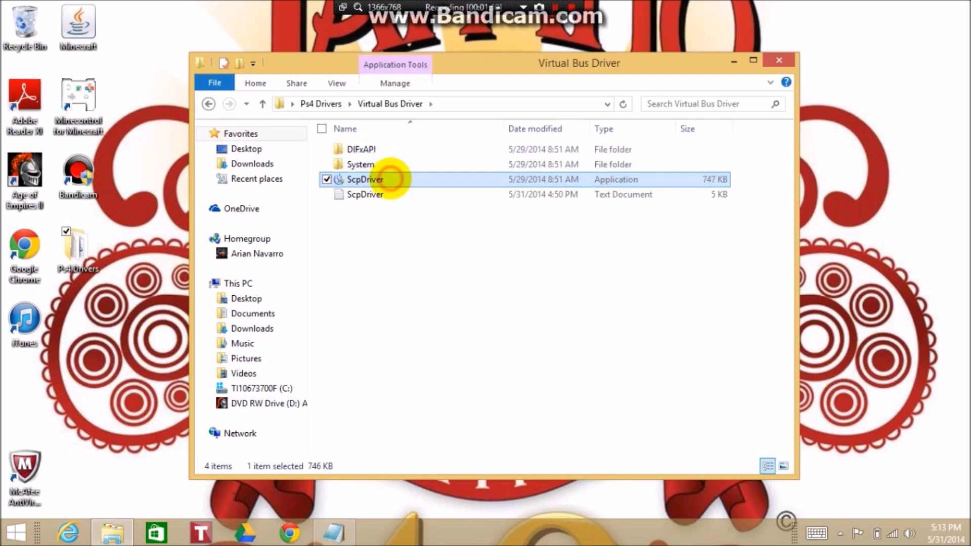
double_click(391, 179)
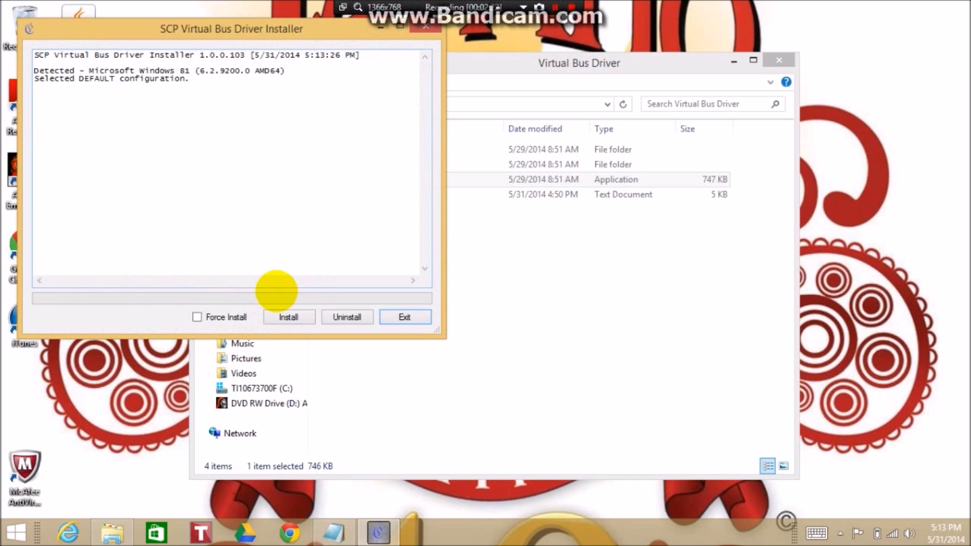
Install the SCP virtual bus driver, enable Force Install and close the installer.
click(310, 317)
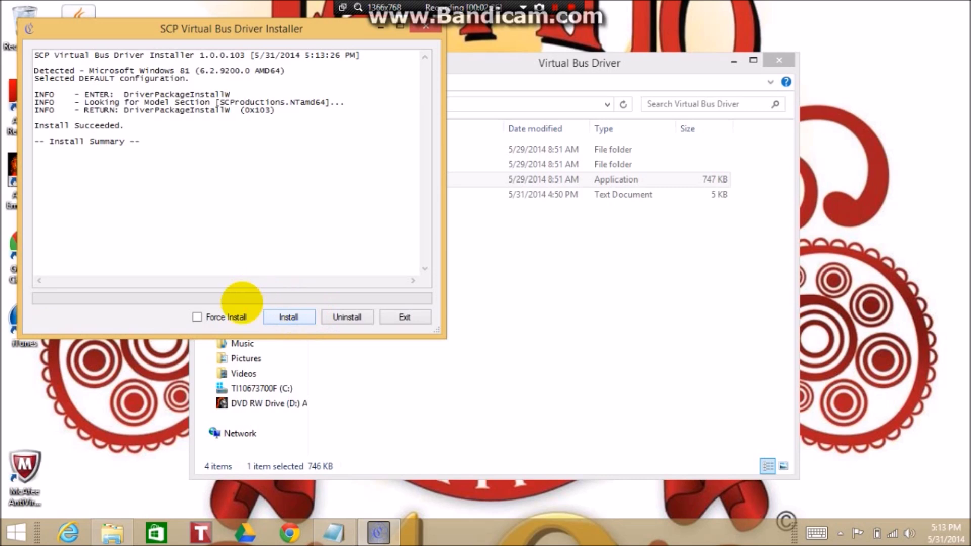
click(197, 317)
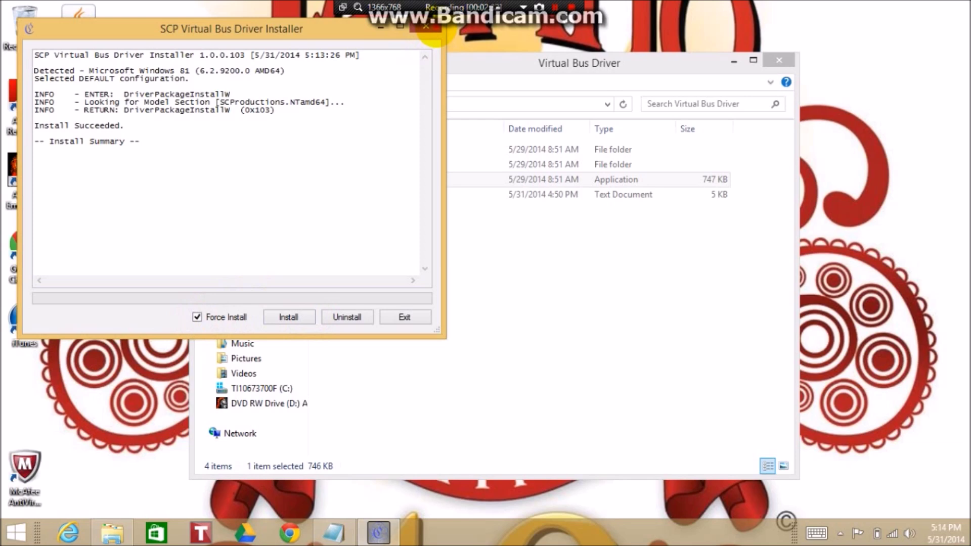
click(426, 26)
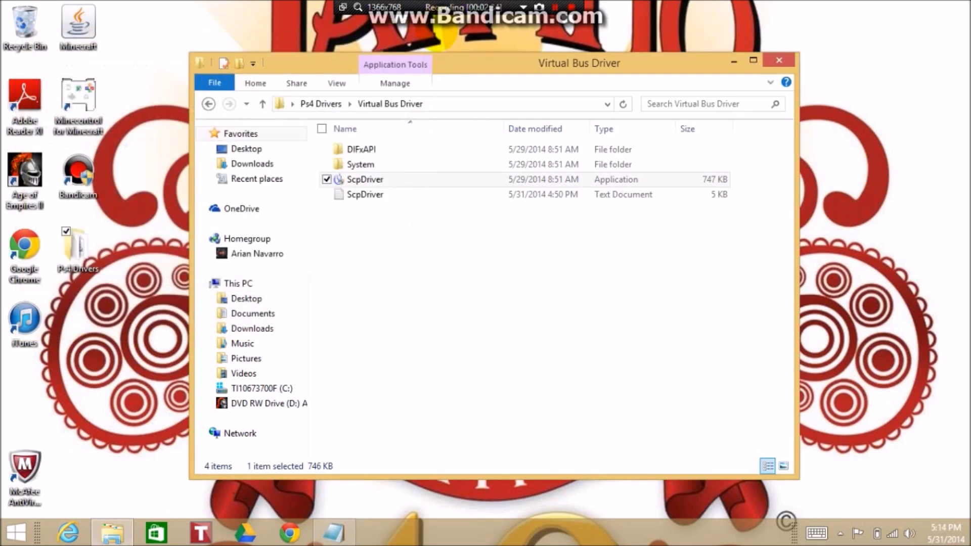
Launch ScpServer from the Ps4 Drivers folder and select Controller 1 in the DS4 to XInput Mapper.
click(319, 104)
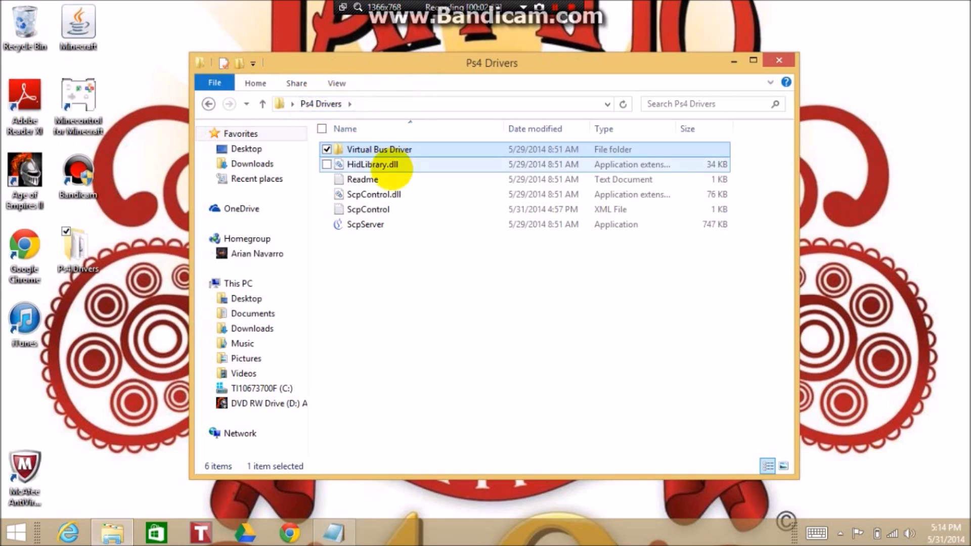
click(383, 226)
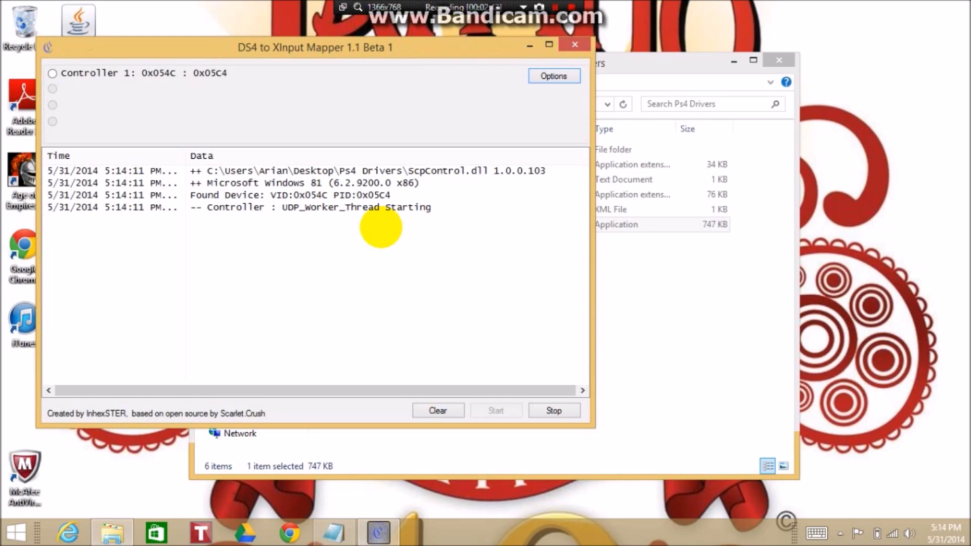
click(245, 208)
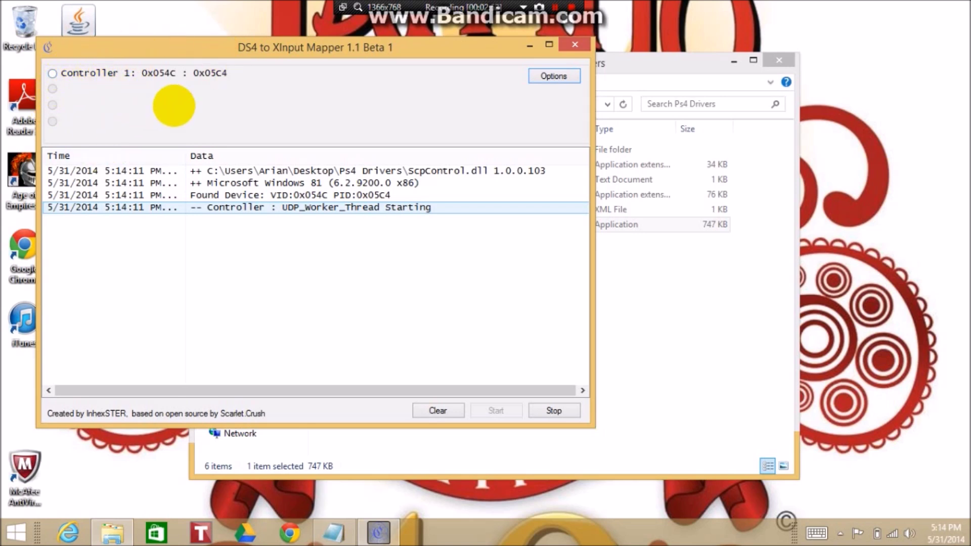
click(52, 74)
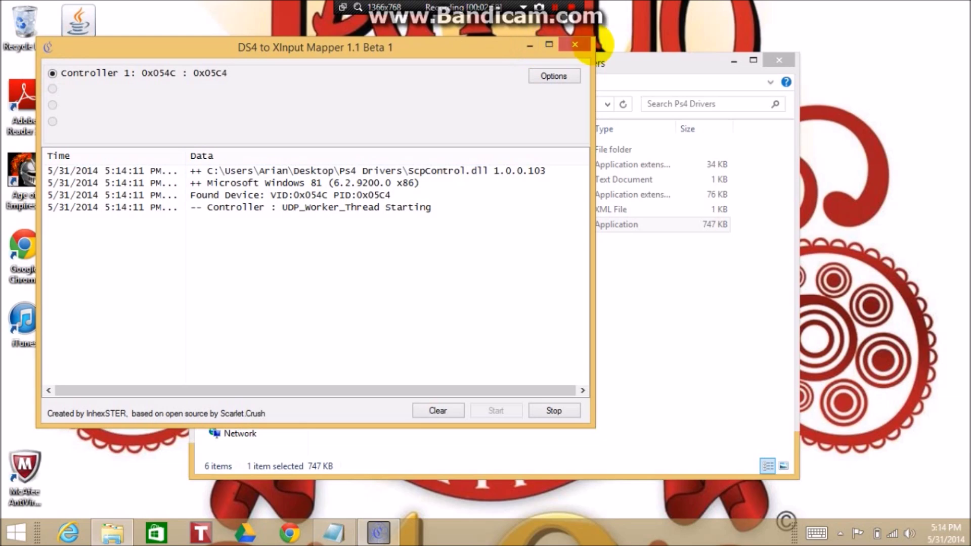
Close the DS4 to XInput Mapper and the Ps4 Drivers folder window.
click(575, 45)
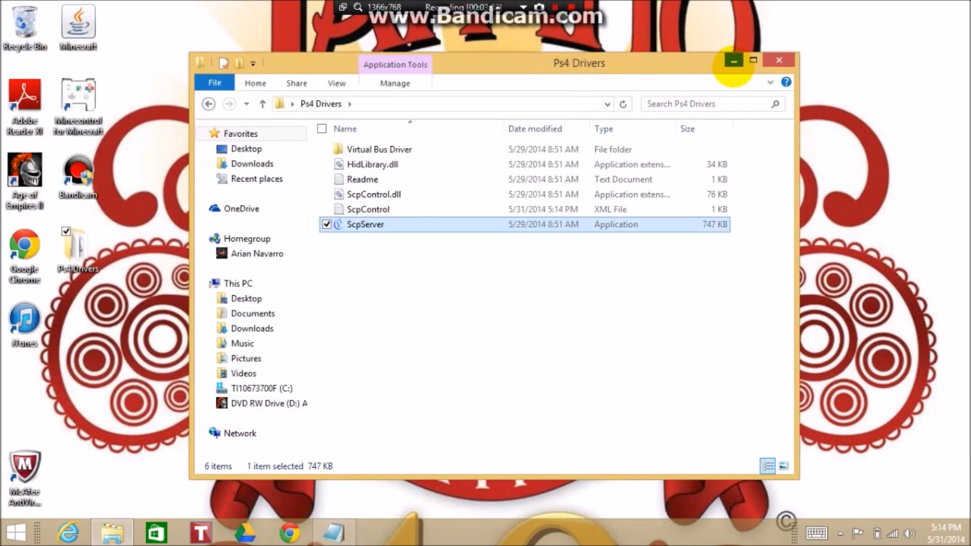
click(779, 60)
key(super+c)
key(Escape)
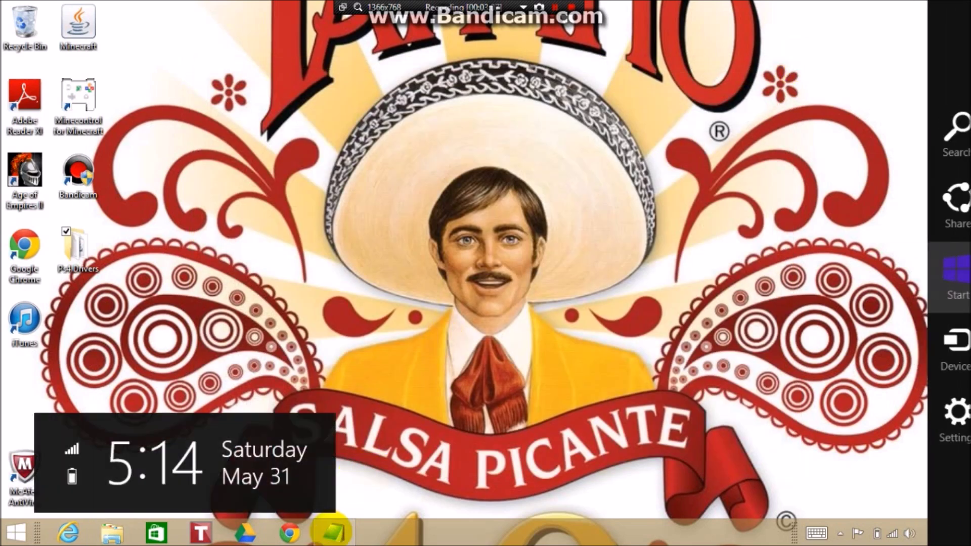
Bring up the Notepad list of links to view it, and minimise it again.
mouse_move(331, 531)
click(336, 494)
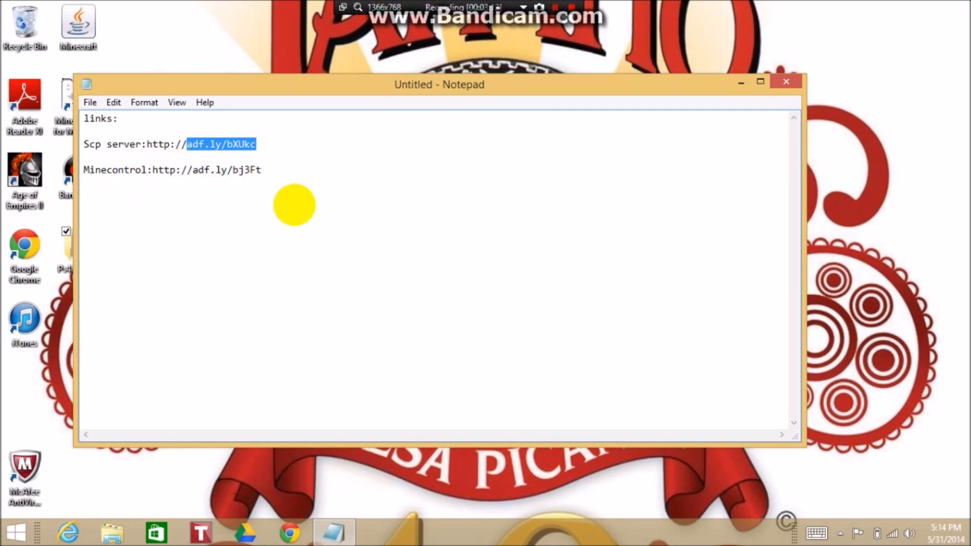
click(741, 83)
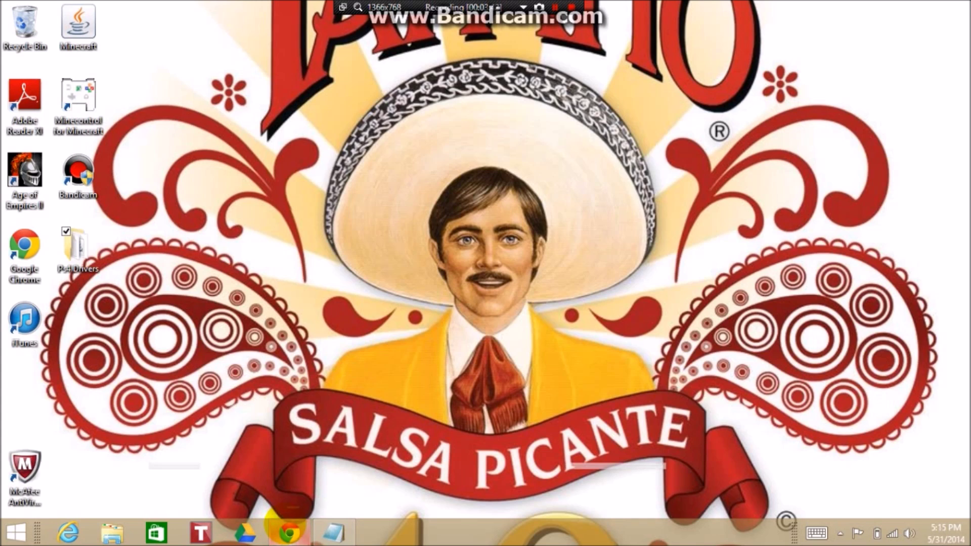
Switch to Chrome and clear the address of the start page.
click(289, 531)
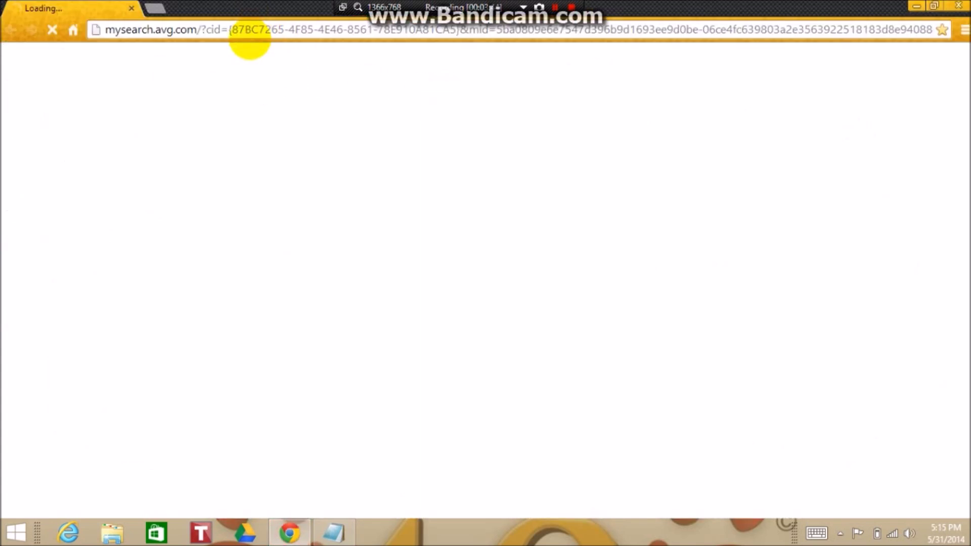
click(260, 32)
key(BackSpace)
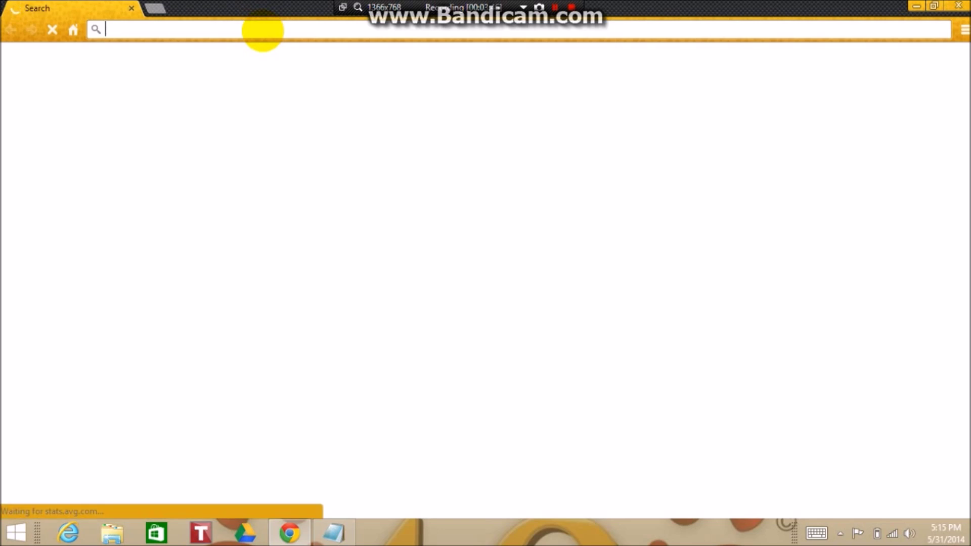
Copy the Minecontrol address adf.ly/bj3Ft from the Notepad links.
click(334, 532)
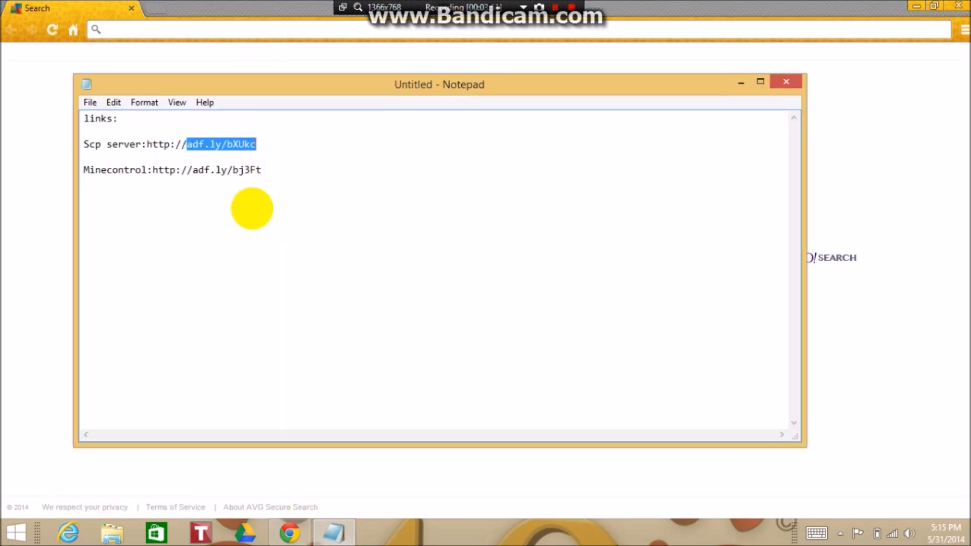
drag(265, 170, 84, 170)
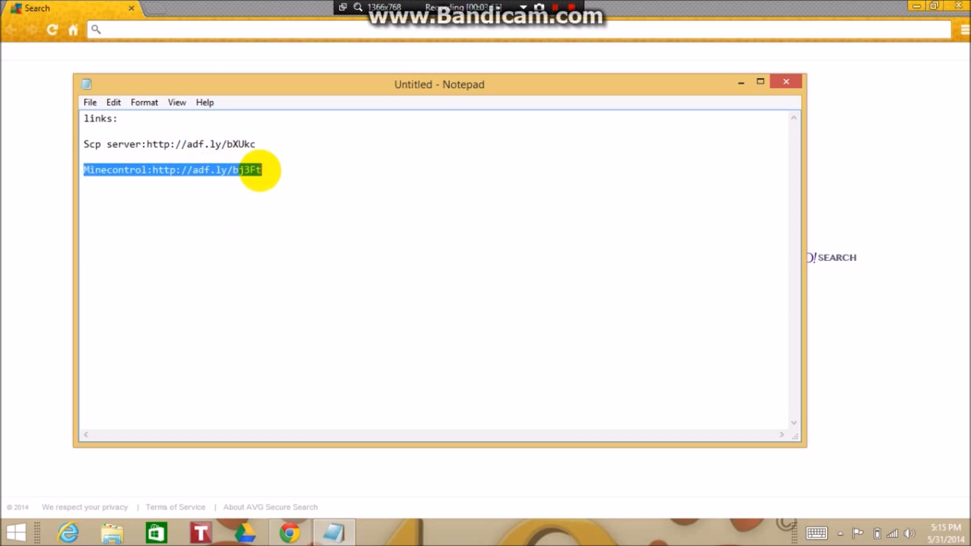
drag(264, 171, 193, 172)
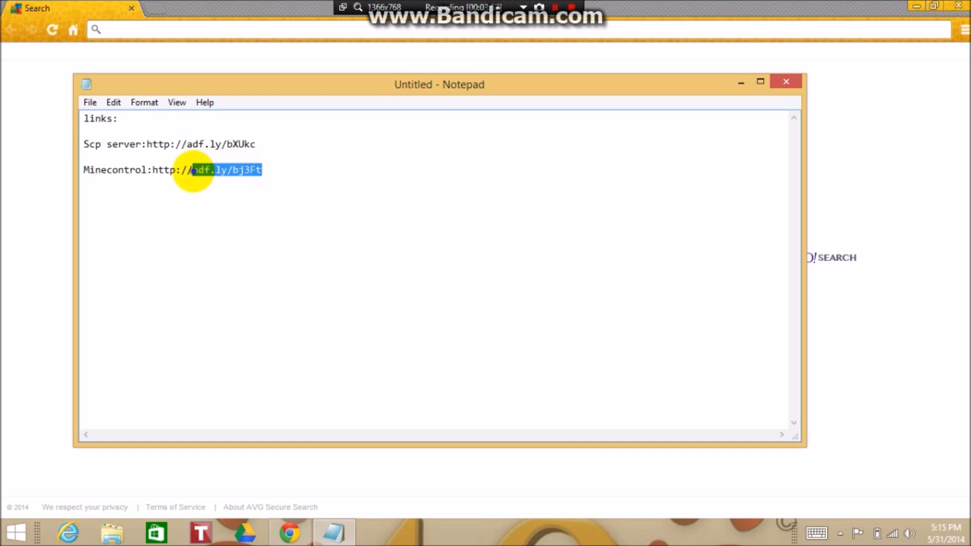
right_click(193, 171)
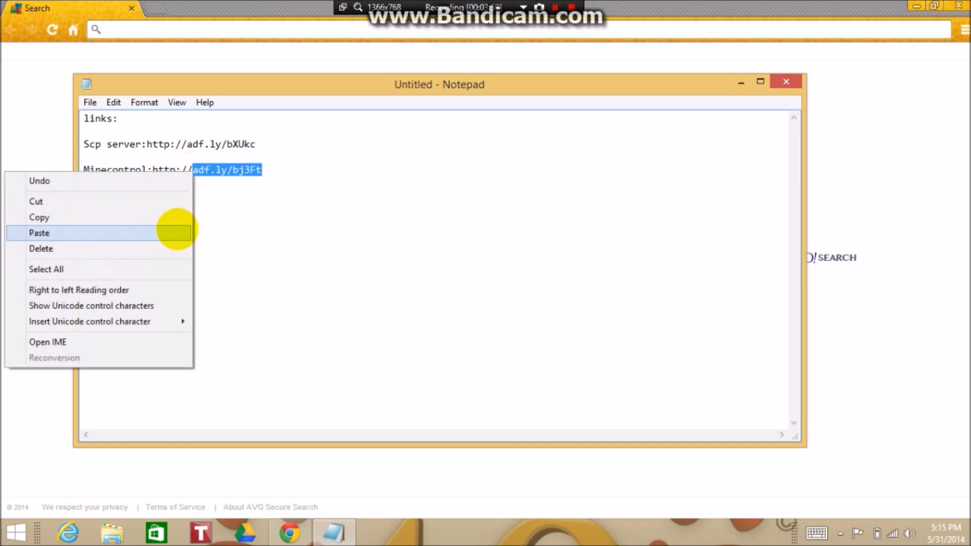
click(163, 217)
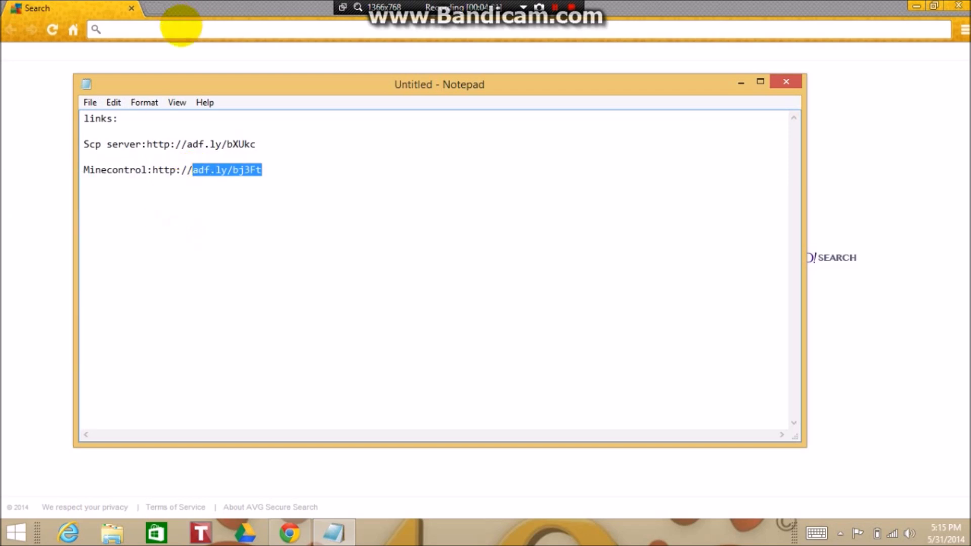
Open the copied Minecontrol link adf.ly/bj3Ft in Chrome and skip the advertisement to reach the Minecontrol 2.0 page.
click(181, 28)
right_click(181, 28)
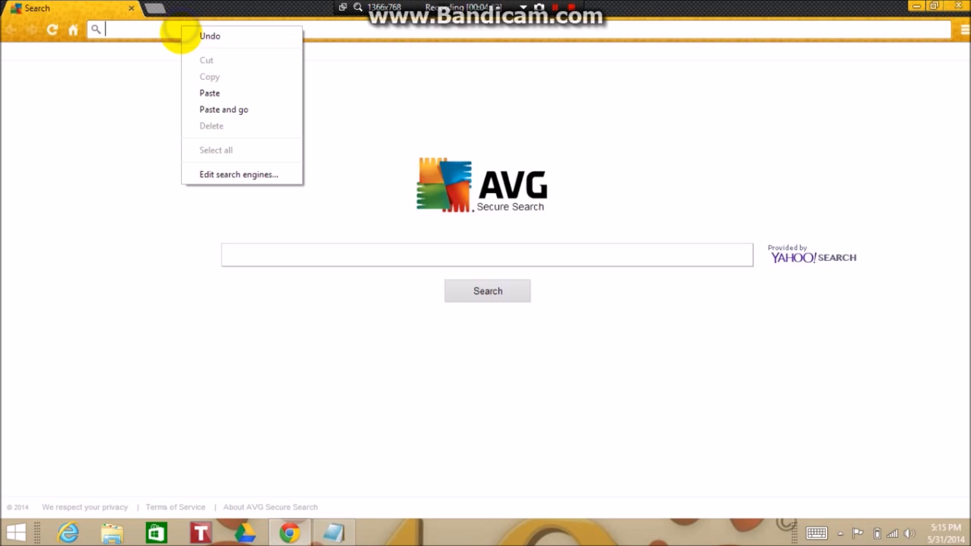
click(208, 91)
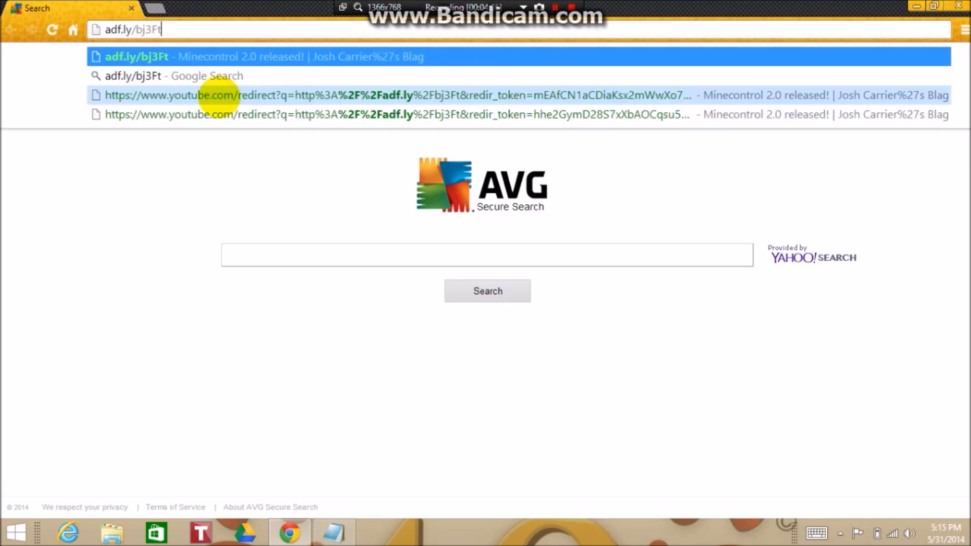
key(Return)
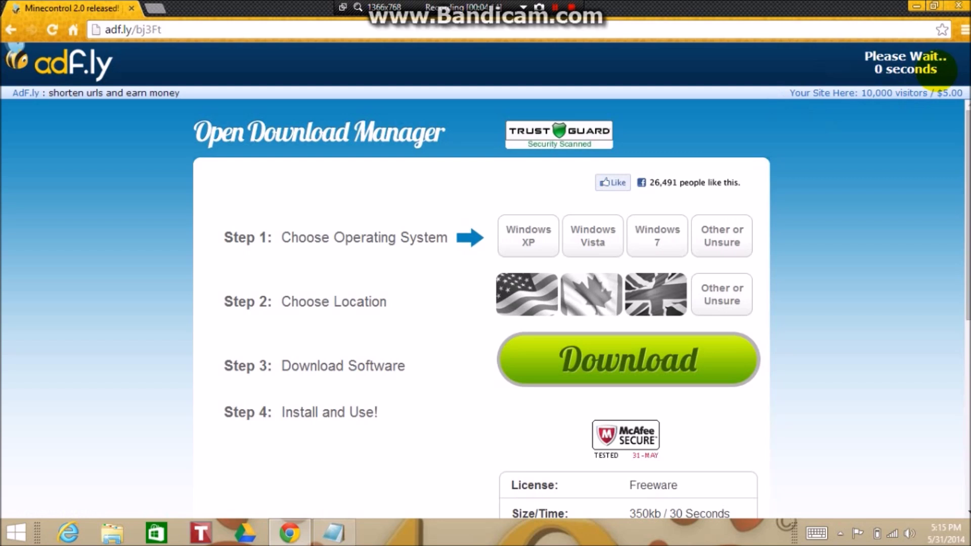
click(921, 71)
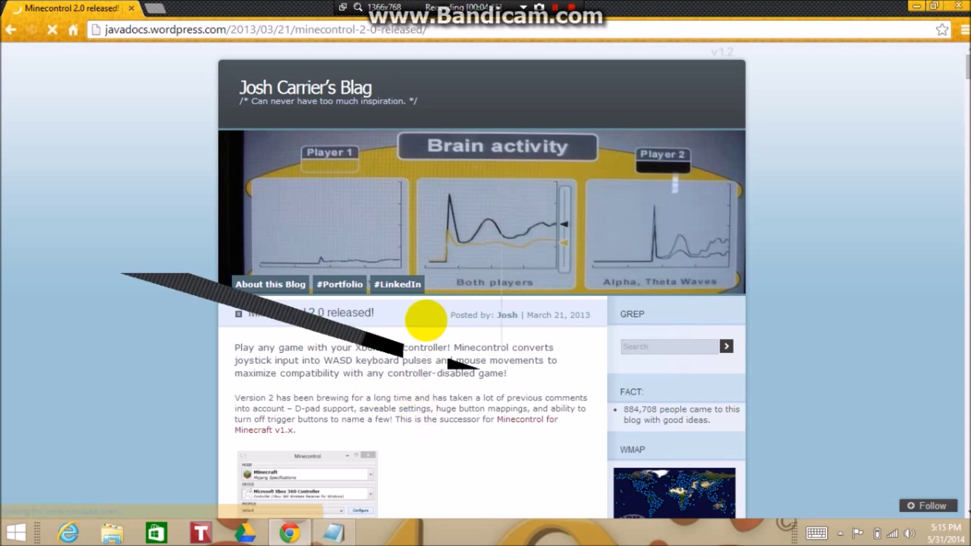
Request the JNLP file from the update.joshjcarrier.com/minecontrol link under Installation, cancel saving it, and close Chrome.
scroll(451, 354, down, 4)
scroll(466, 307, down, 2)
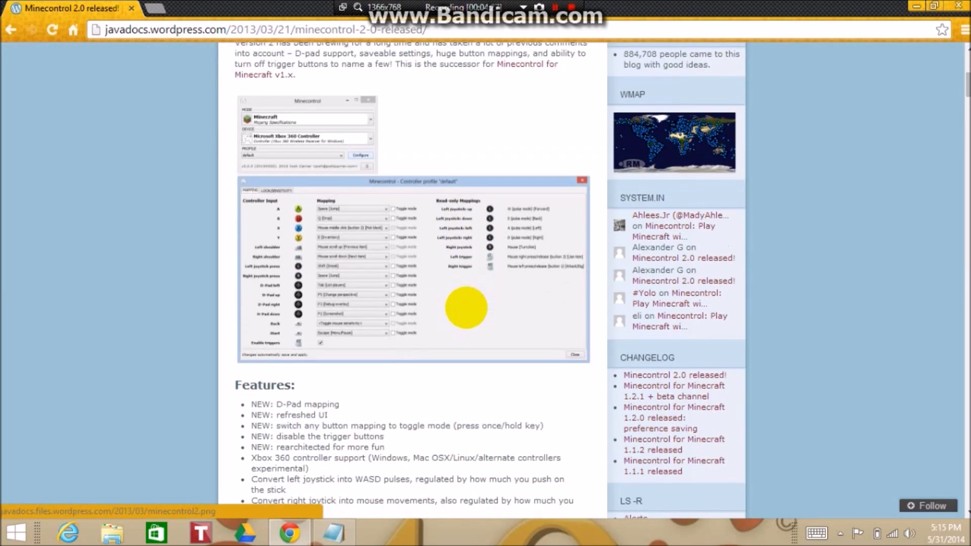
scroll(465, 307, down, 8)
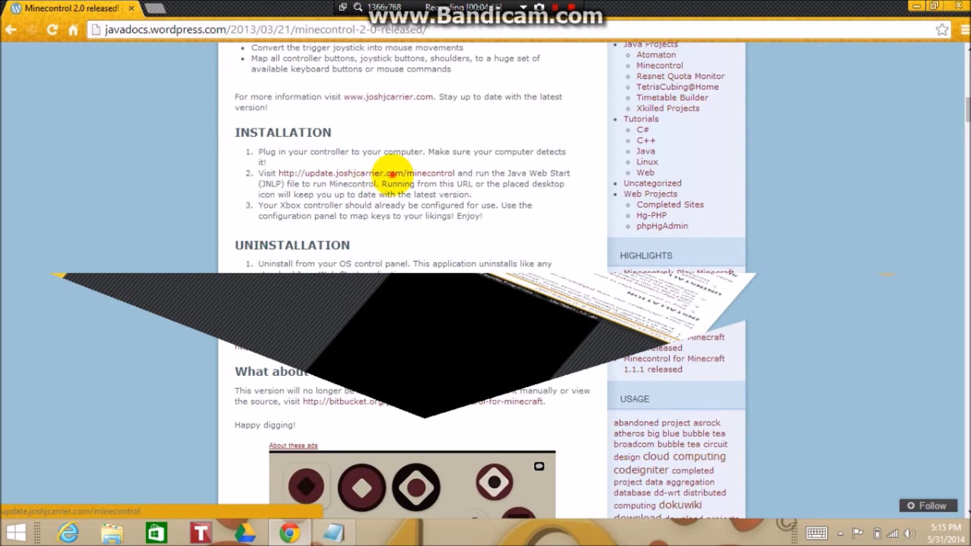
click(393, 175)
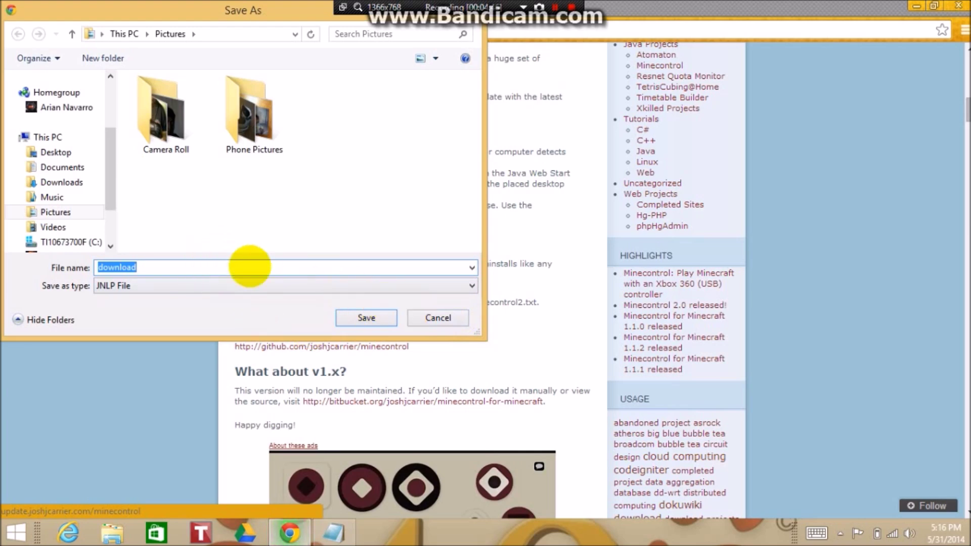
click(449, 320)
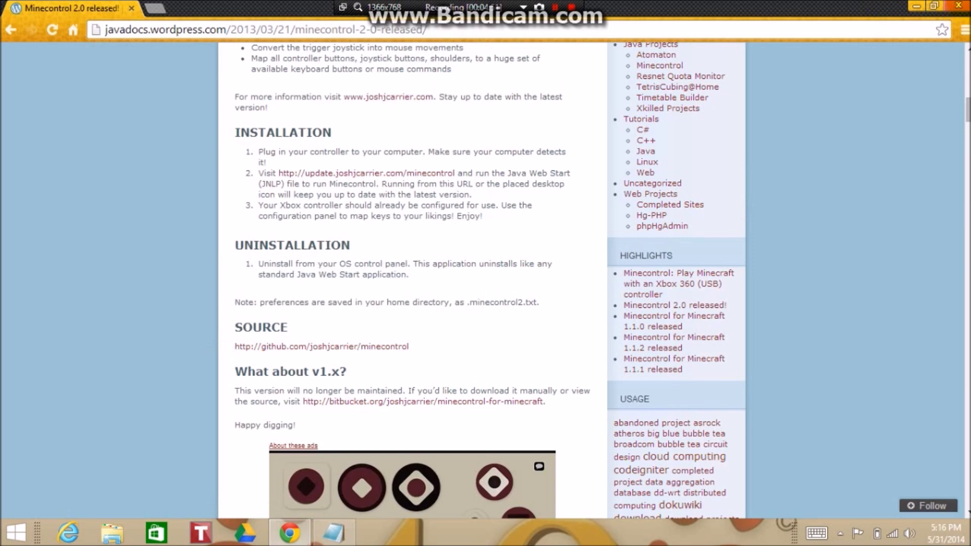
click(957, 7)
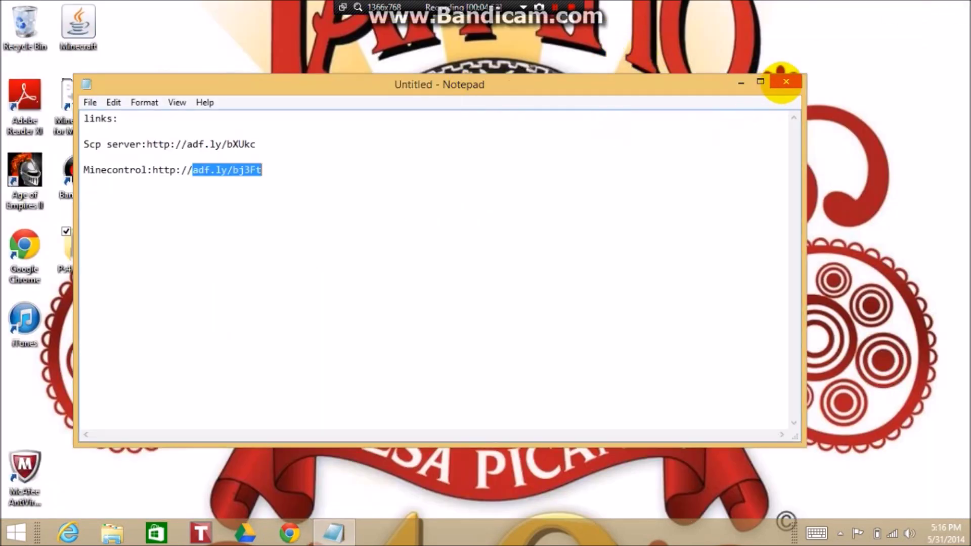
click(783, 82)
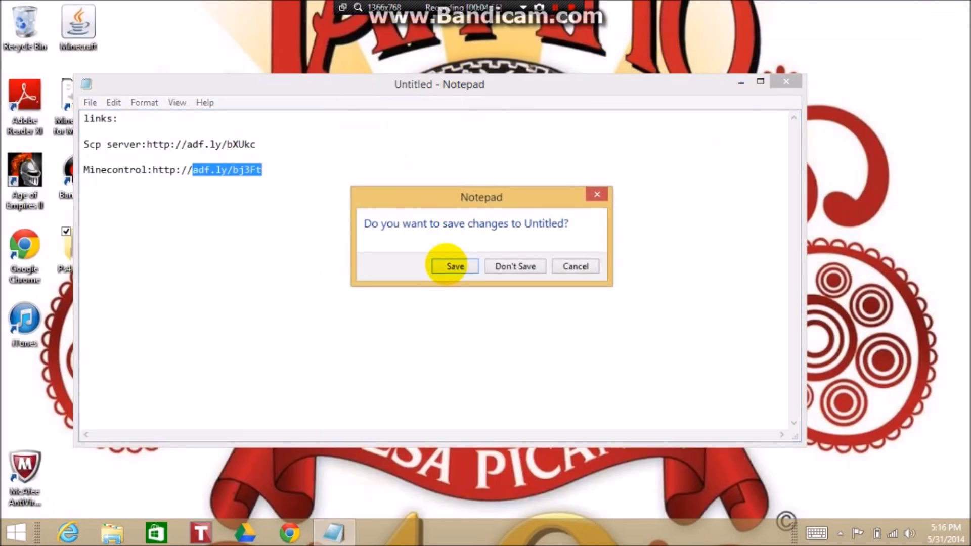
click(446, 265)
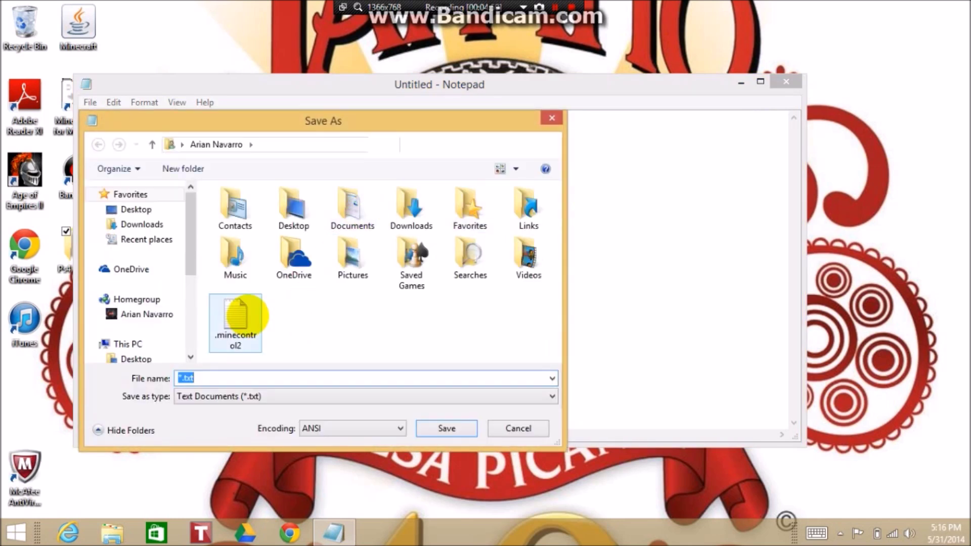
click(462, 433)
click(468, 427)
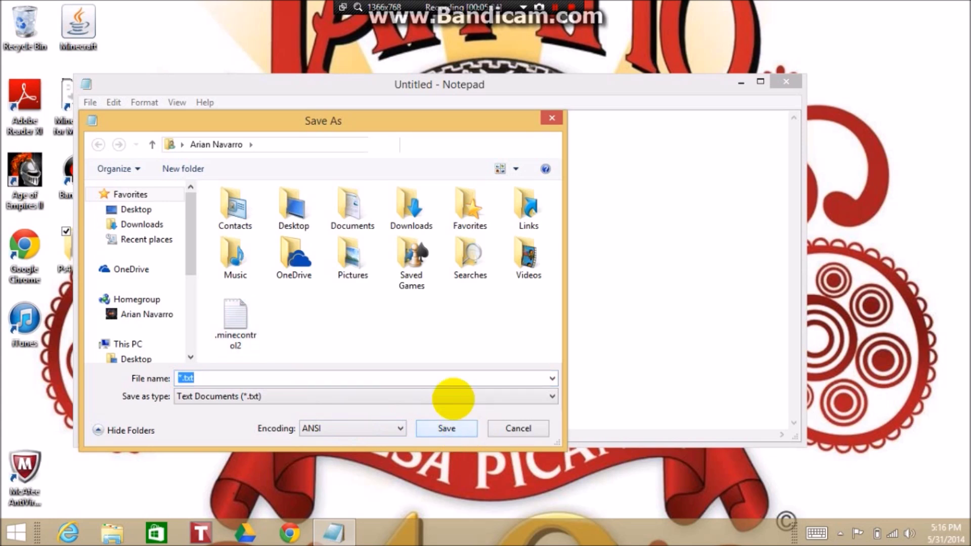
click(357, 200)
double_click(361, 194)
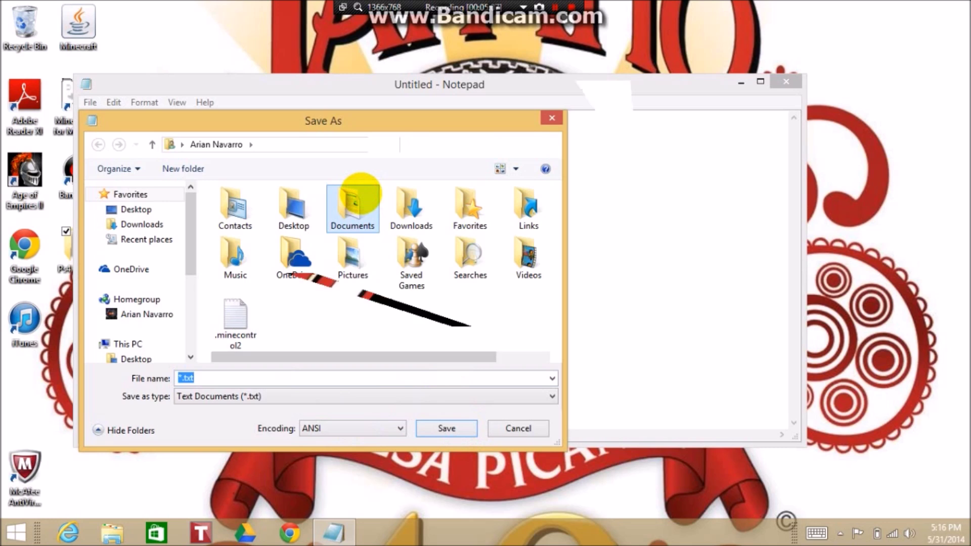
click(462, 429)
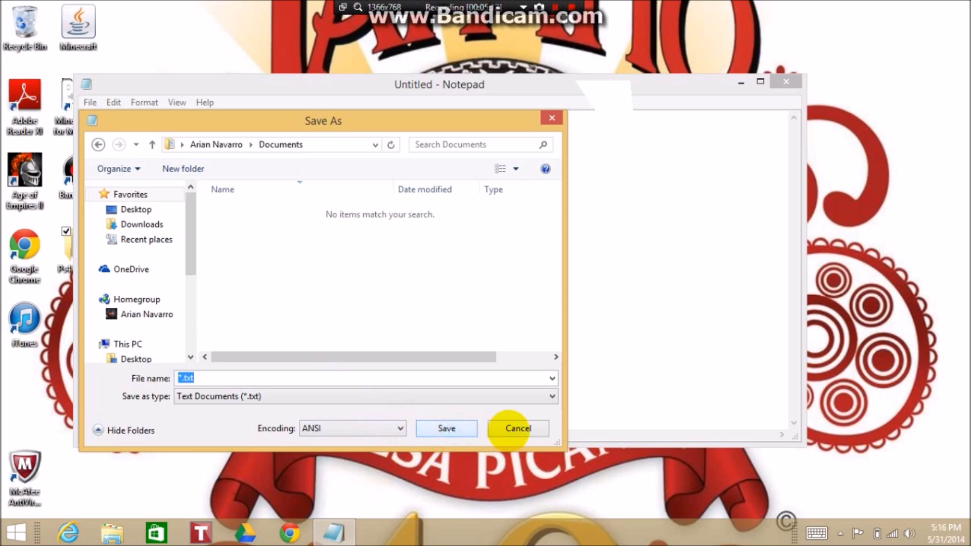
click(516, 429)
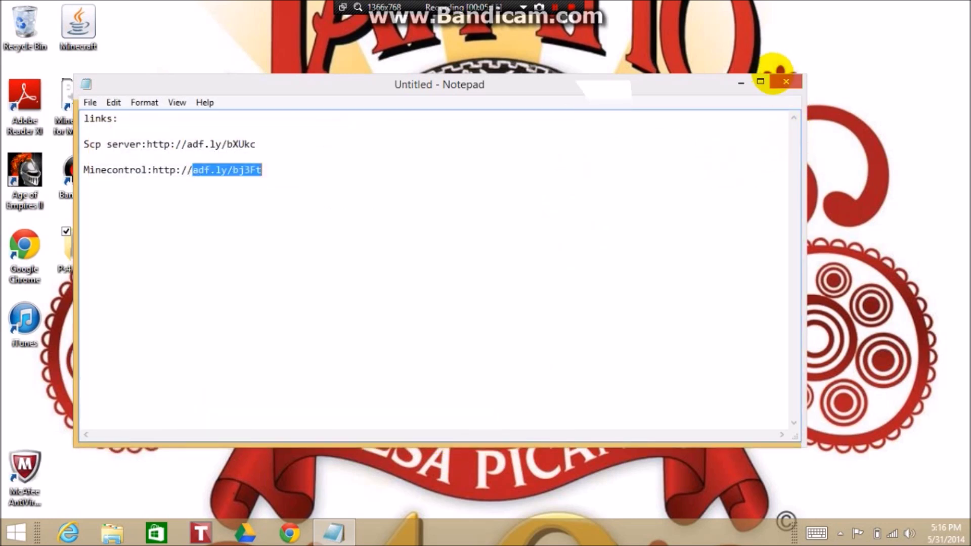
Close the Notepad list of links without saving it.
click(779, 79)
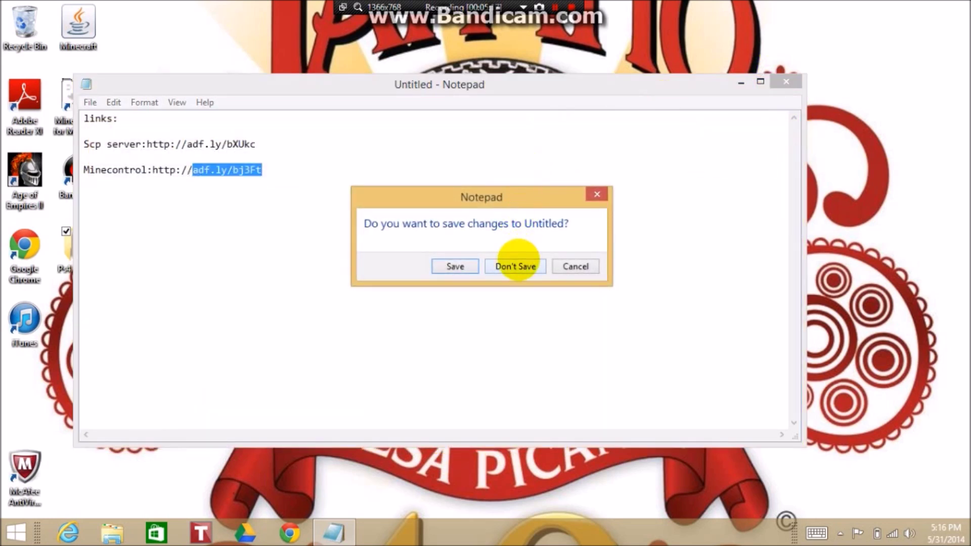
click(516, 265)
Launch Minecontrol for Minecraft from its desktop shortcut and close it again.
click(78, 96)
double_click(77, 97)
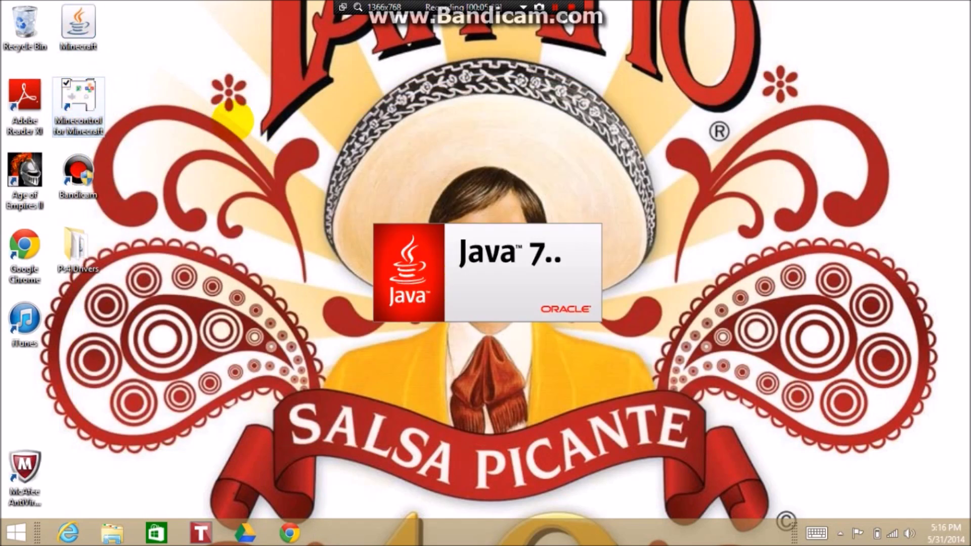
click(296, 156)
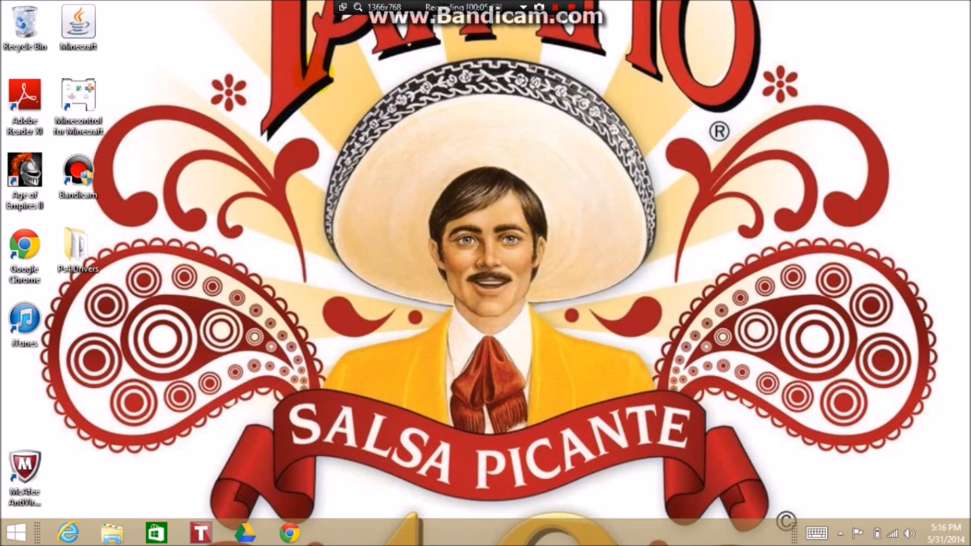
click(278, 5)
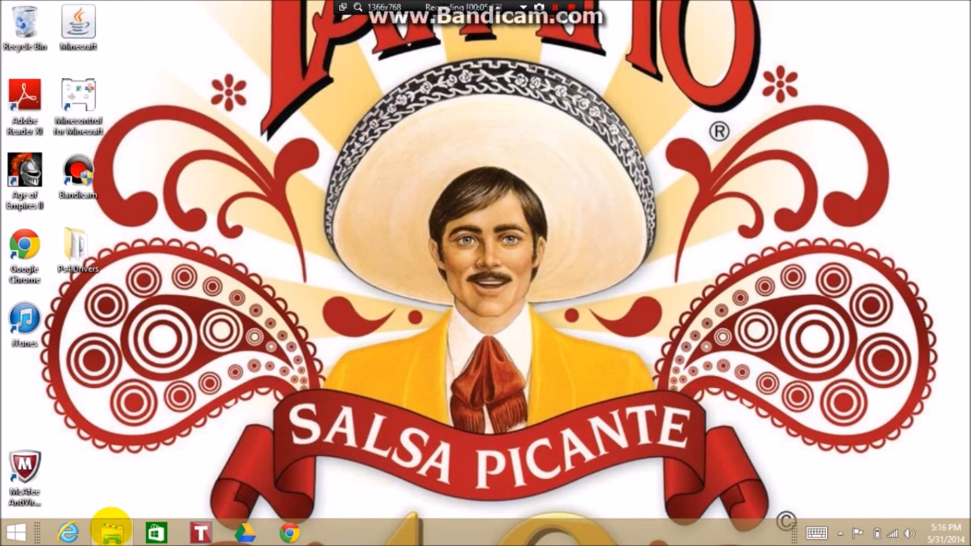
Open the download JNLP file in the Downloads folder with Java(TM) Web Start Launcher, and close the folder window.
click(111, 528)
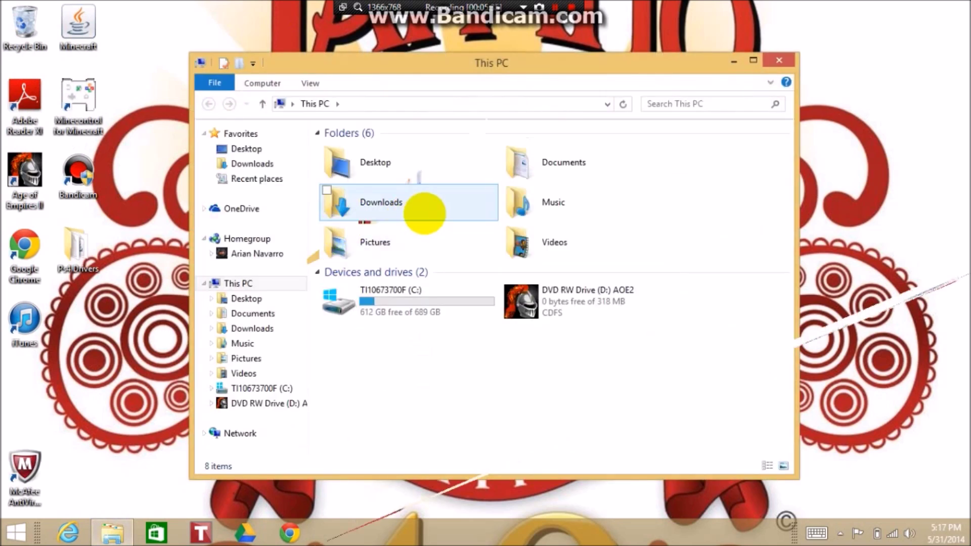
double_click(424, 213)
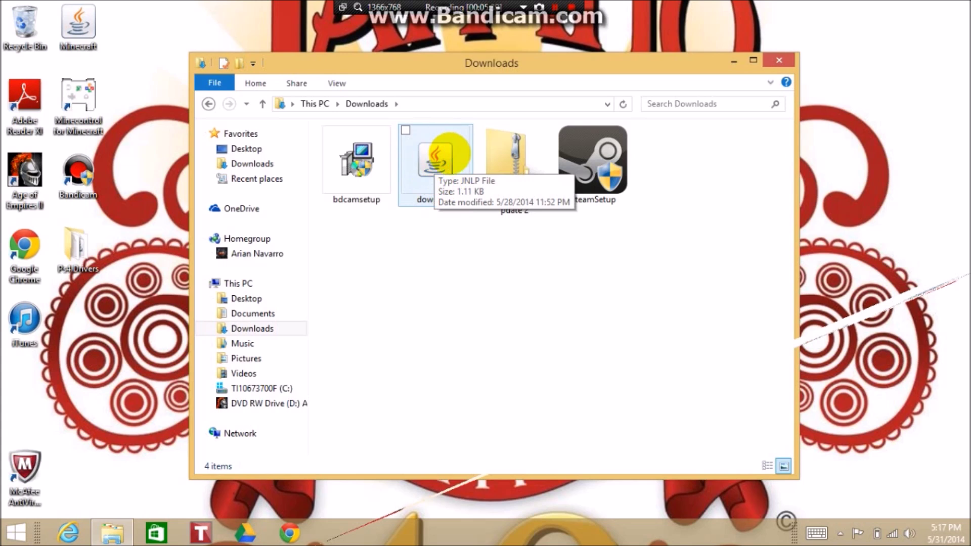
click(419, 164)
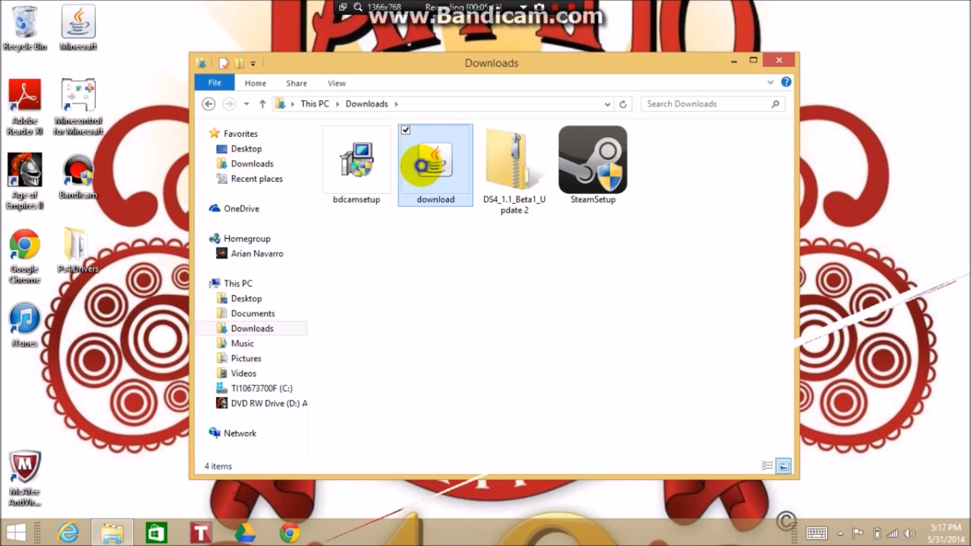
right_click(411, 167)
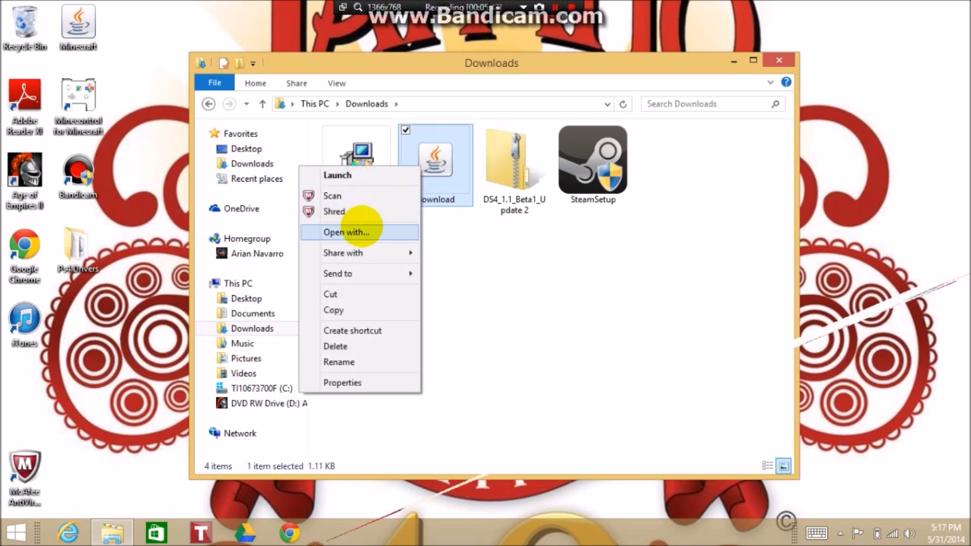
click(363, 232)
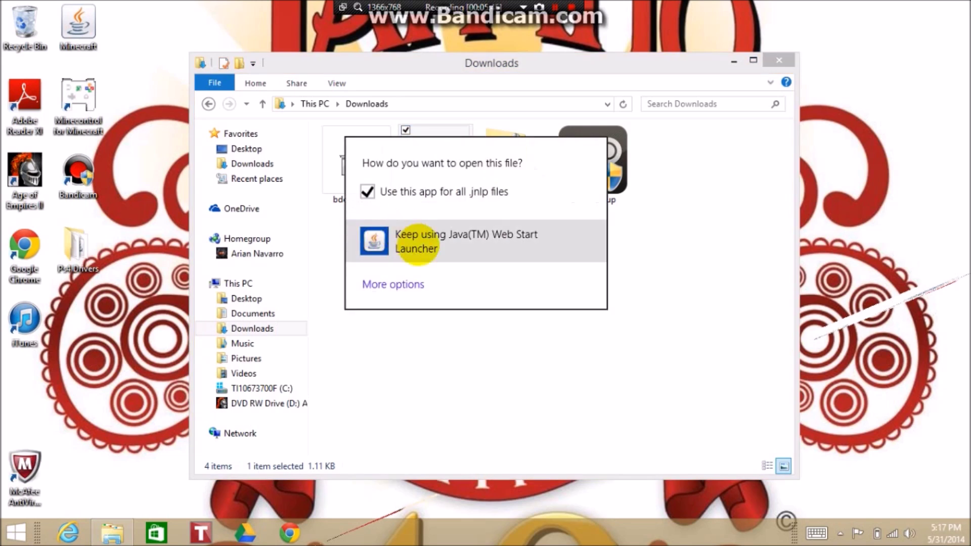
click(464, 256)
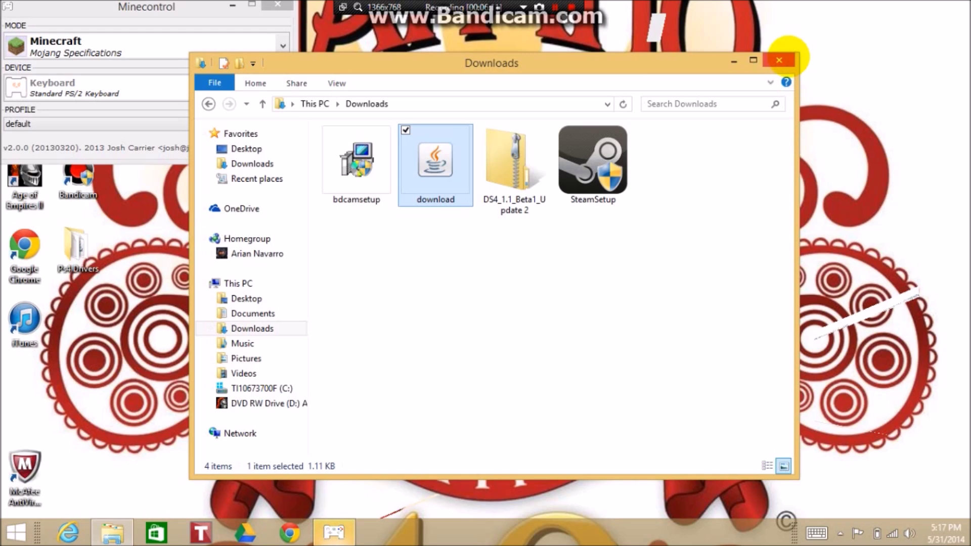
click(787, 56)
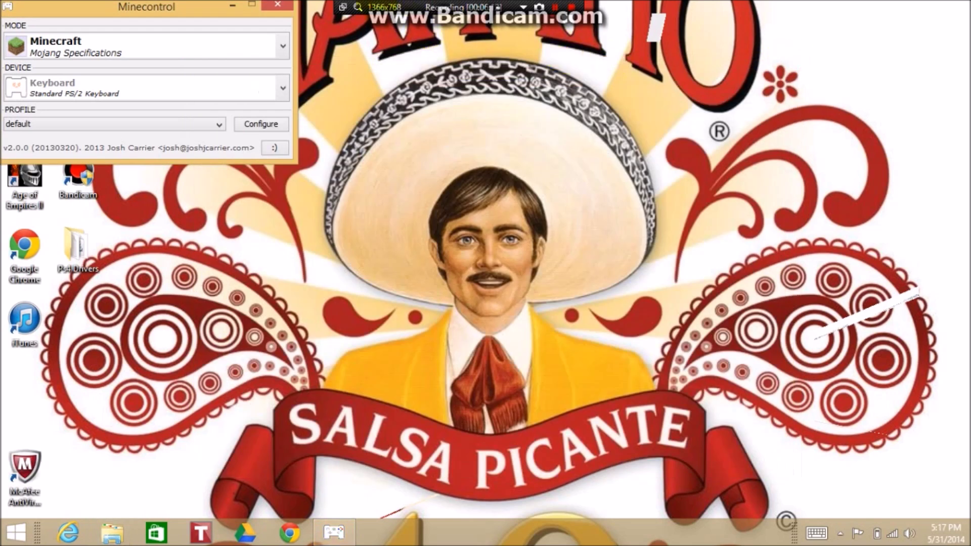
Look through the devices offered in Minecontrol without changing the selection, and close the program.
click(162, 81)
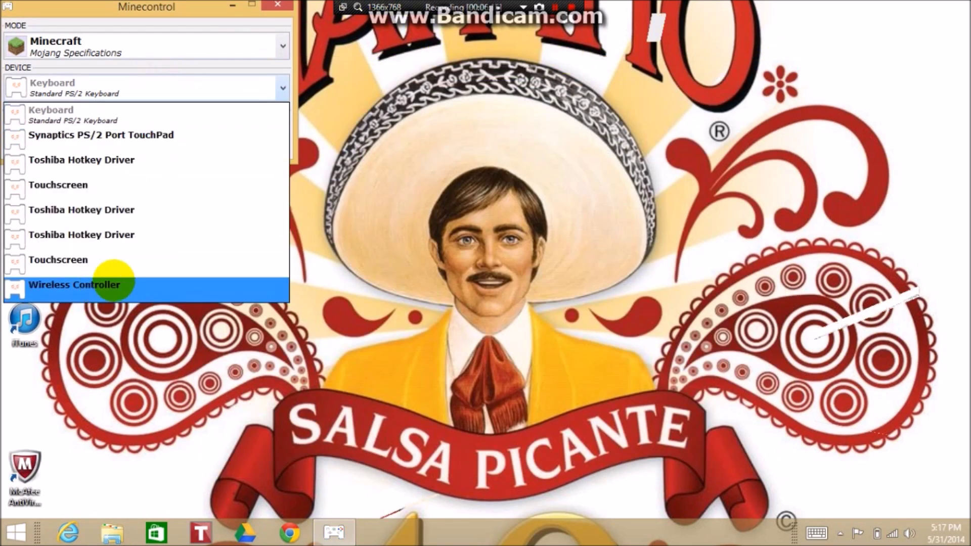
click(317, 253)
click(223, 9)
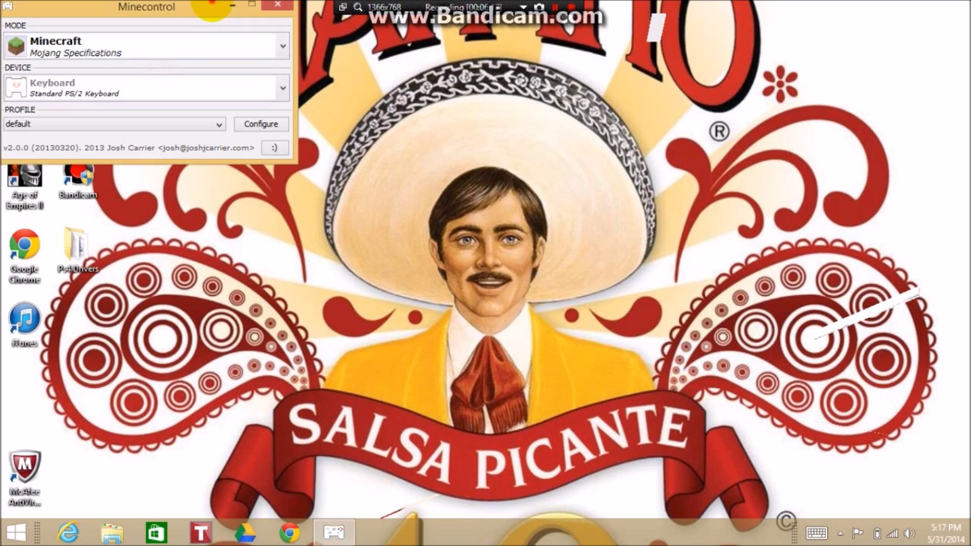
click(278, 5)
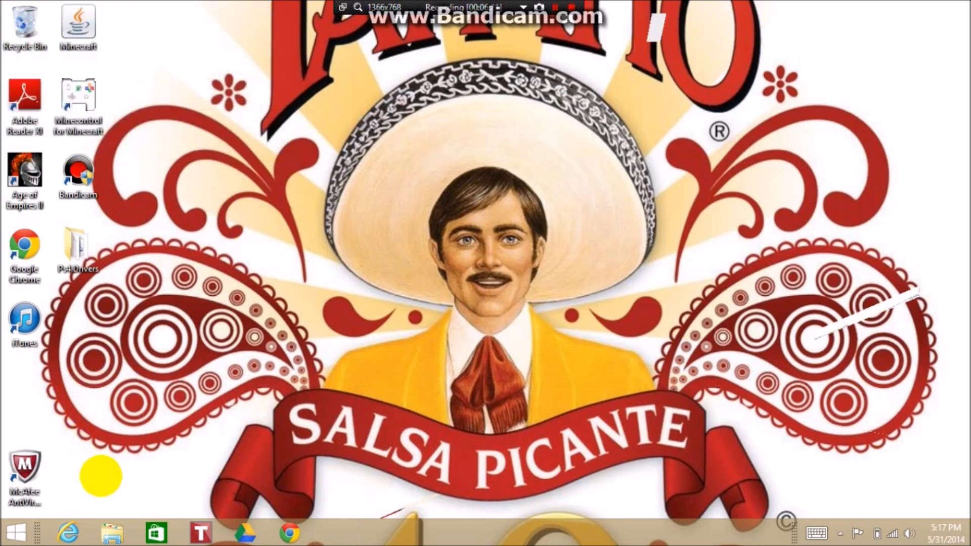
Run ScpServer from the Ps4 Drivers folder, minimise the mapper window, and close the folder.
double_click(83, 253)
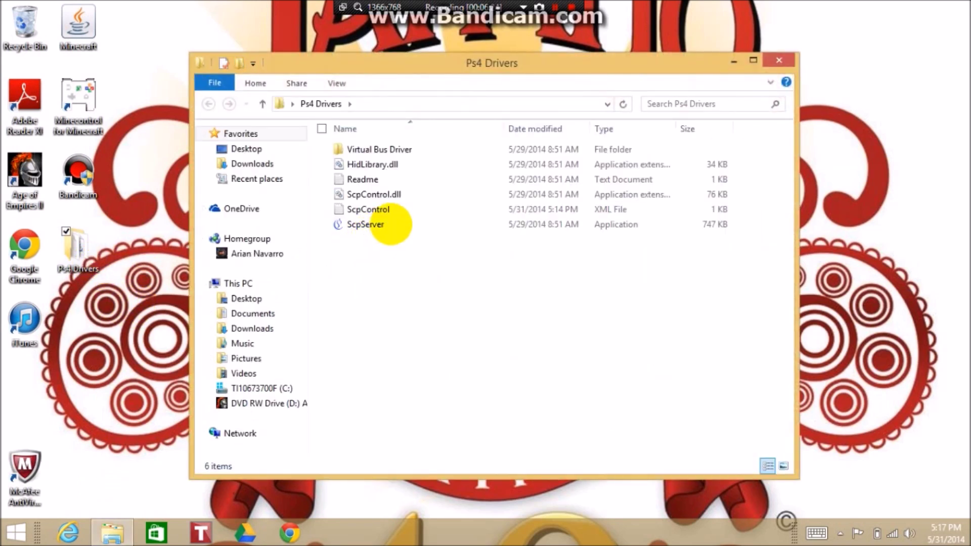
click(393, 224)
double_click(392, 226)
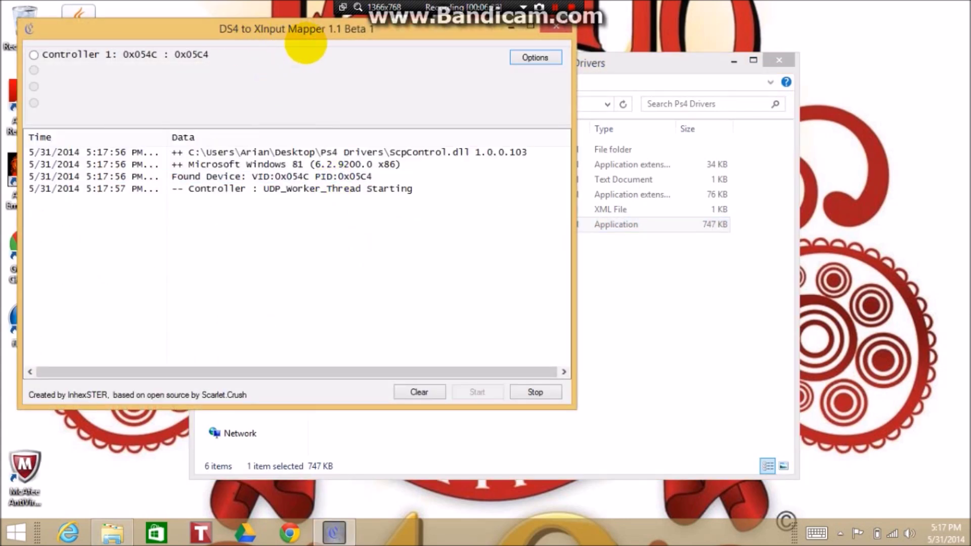
drag(329, 35, 445, 66)
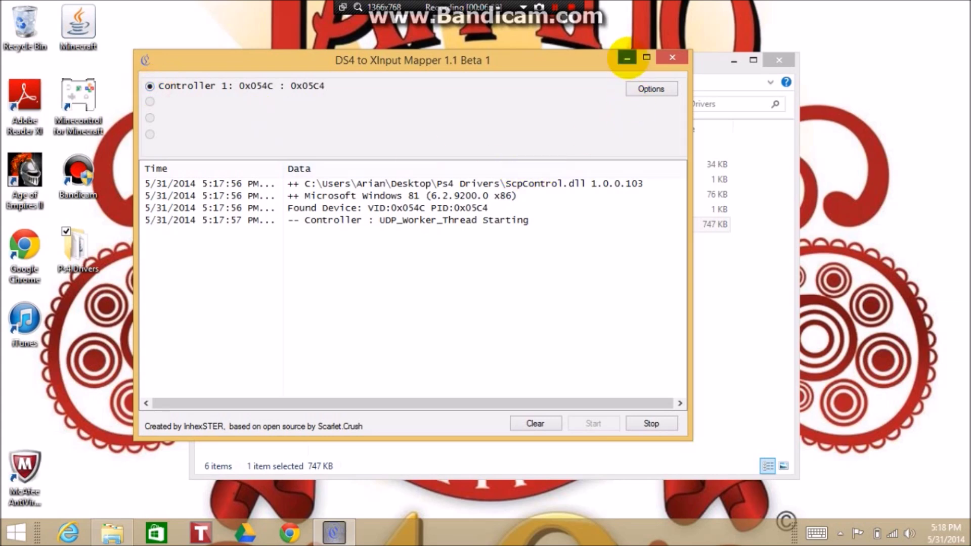
click(627, 59)
click(781, 60)
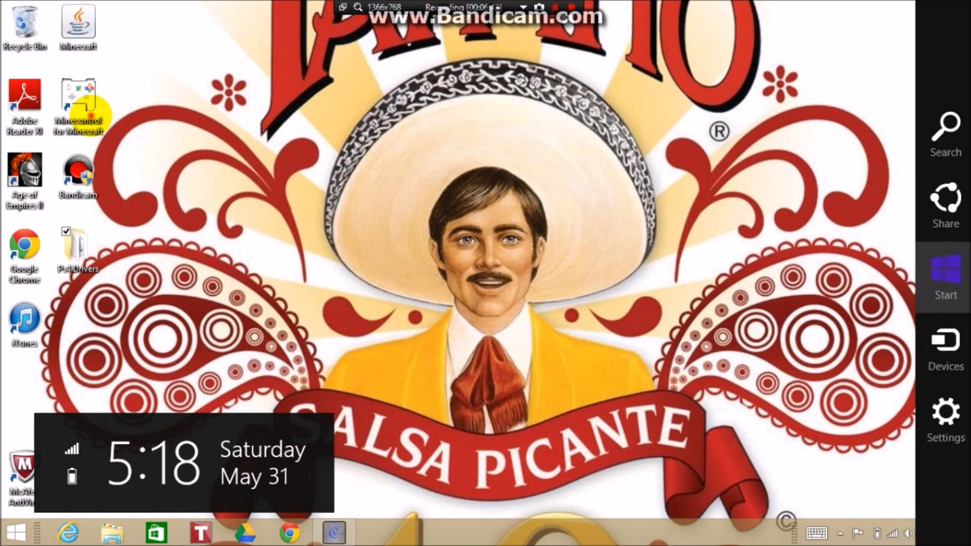
Launch Minecontrol for Minecraft from the desktop with the default profile, and minimise its window.
click(87, 100)
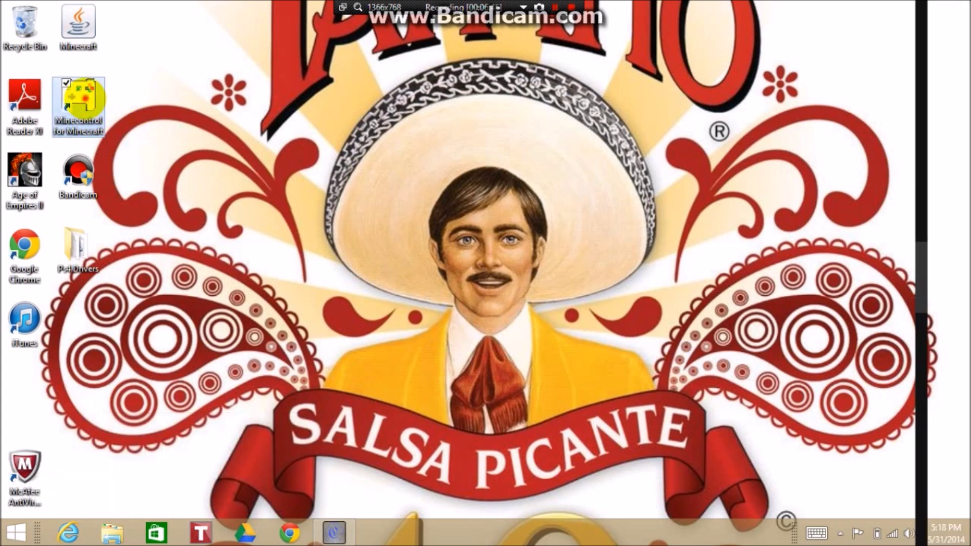
double_click(87, 100)
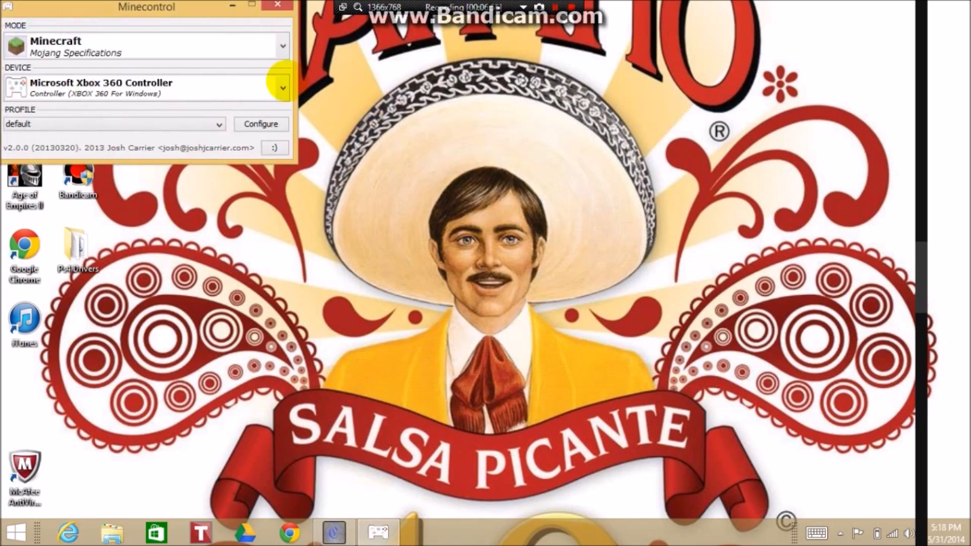
click(191, 125)
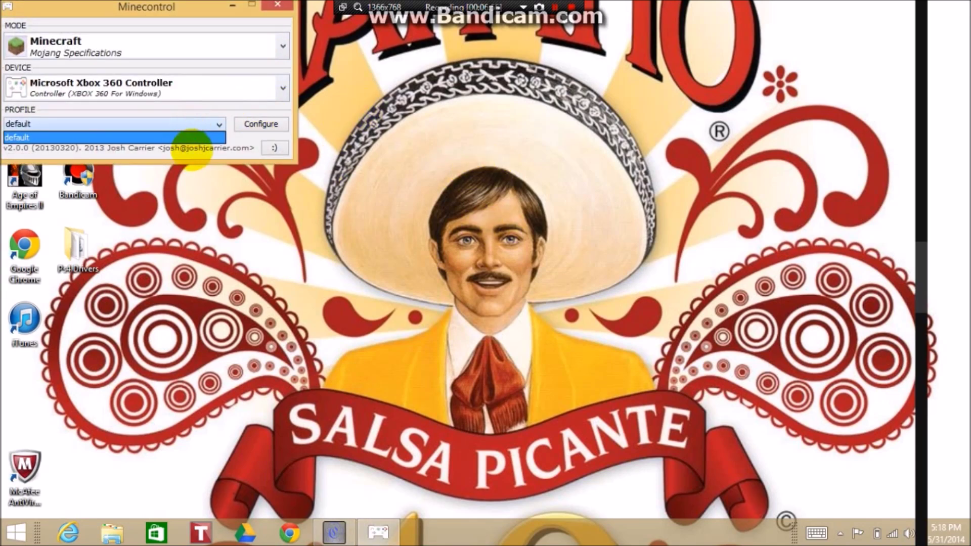
click(193, 150)
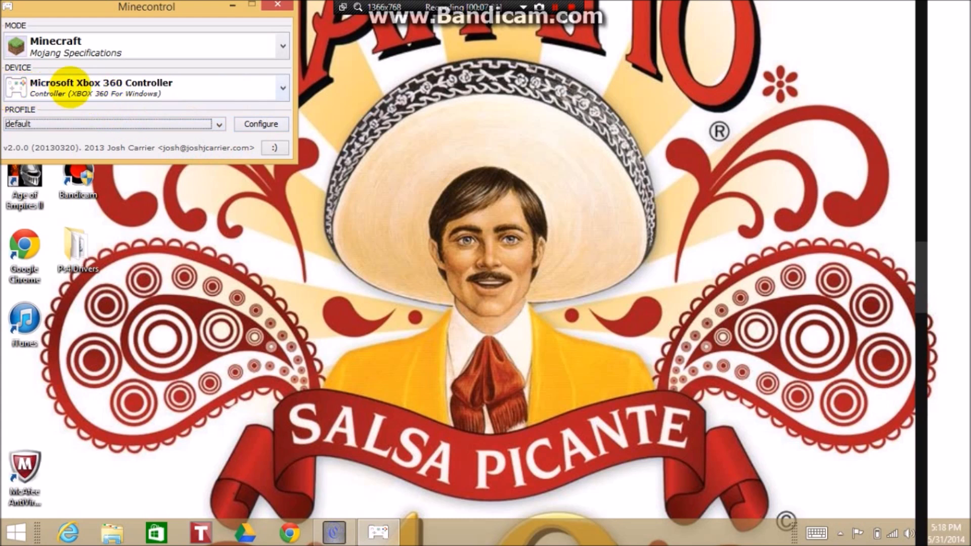
click(232, 6)
Open the Minecraft launcher from the desktop and start the game.
click(73, 7)
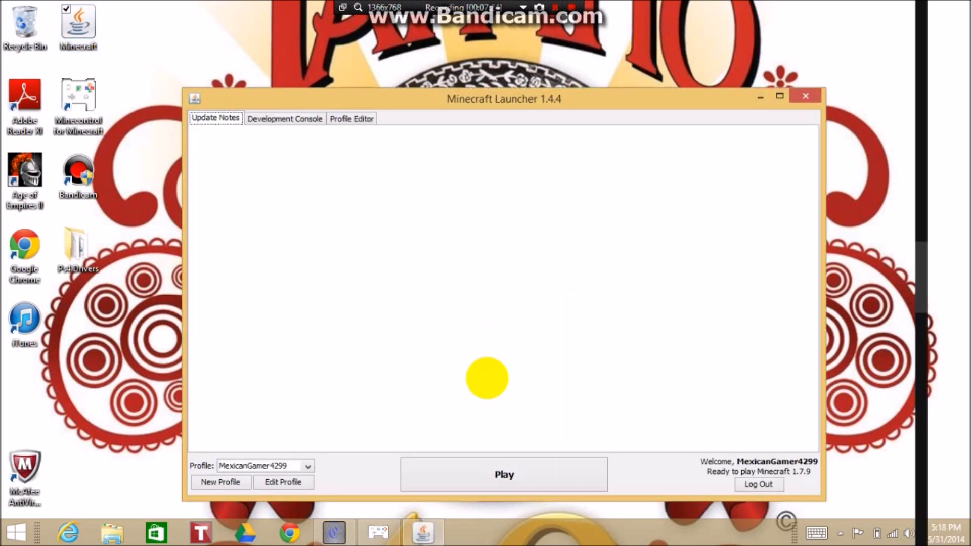
click(519, 461)
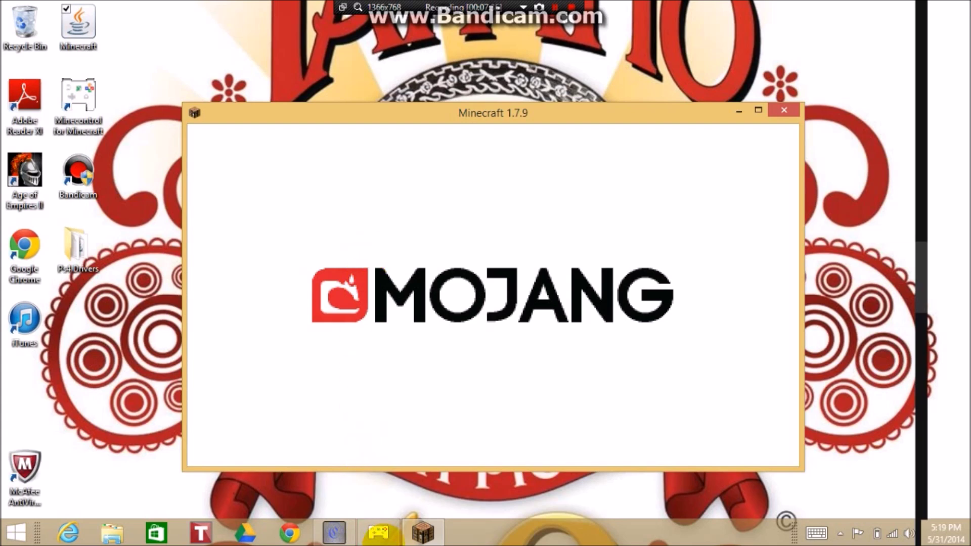
Bring Minecontrol back up, review the default profile's controller button mappings, and close the configuration window.
click(379, 533)
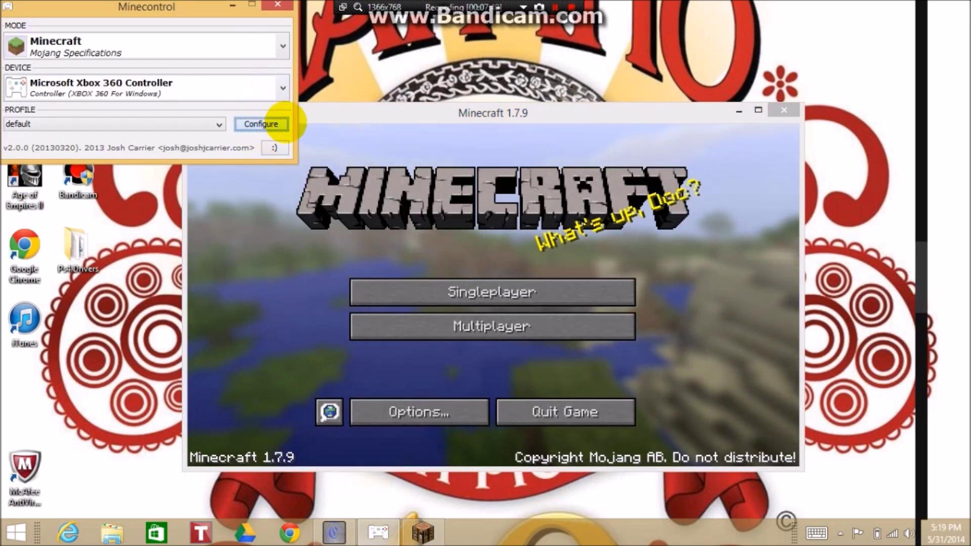
click(261, 124)
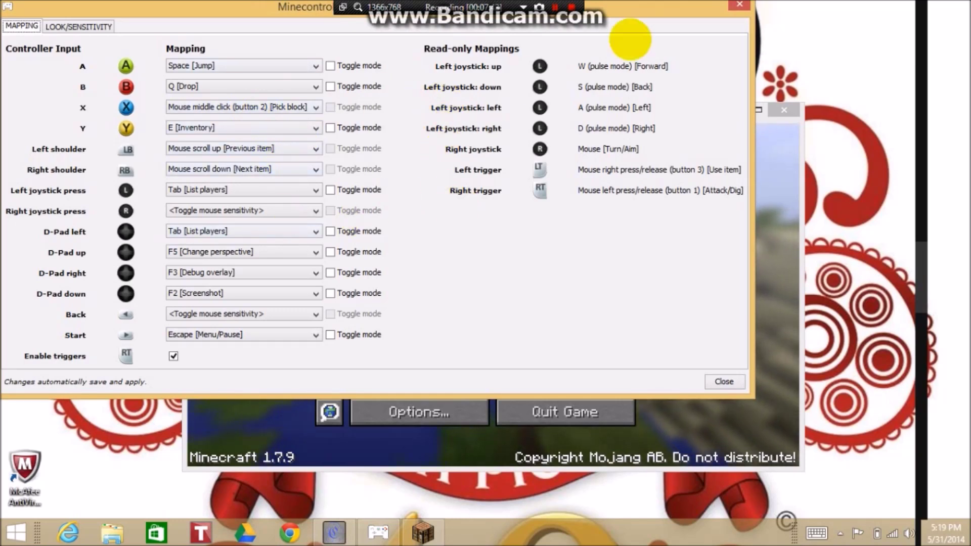
click(740, 5)
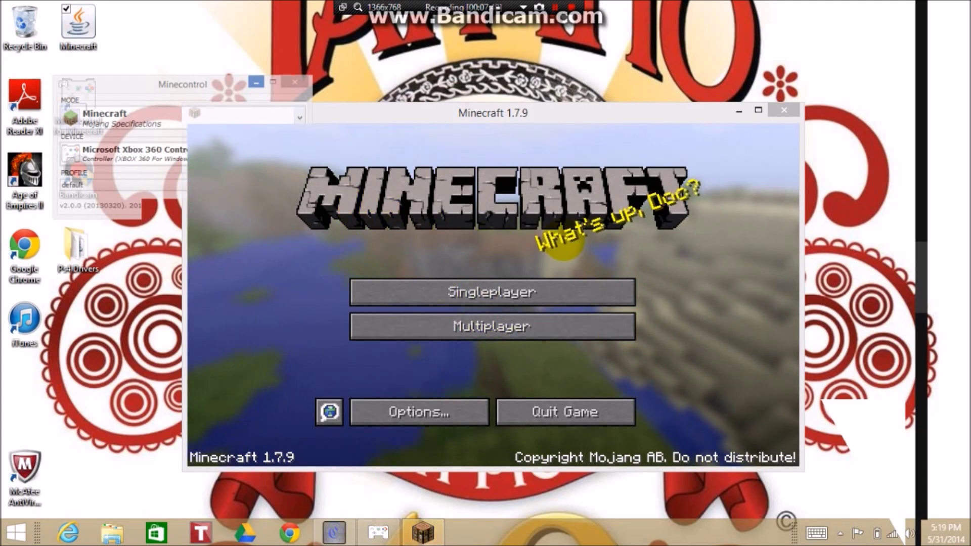
Load the singleplayer world Mexican Paradise in Minecraft, and pause and resume the game once inside the world.
click(536, 301)
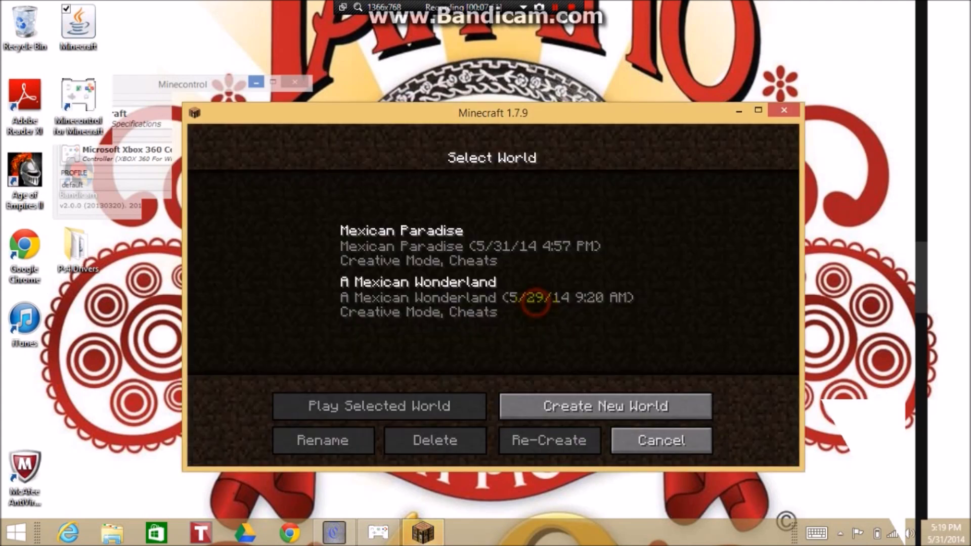
click(437, 254)
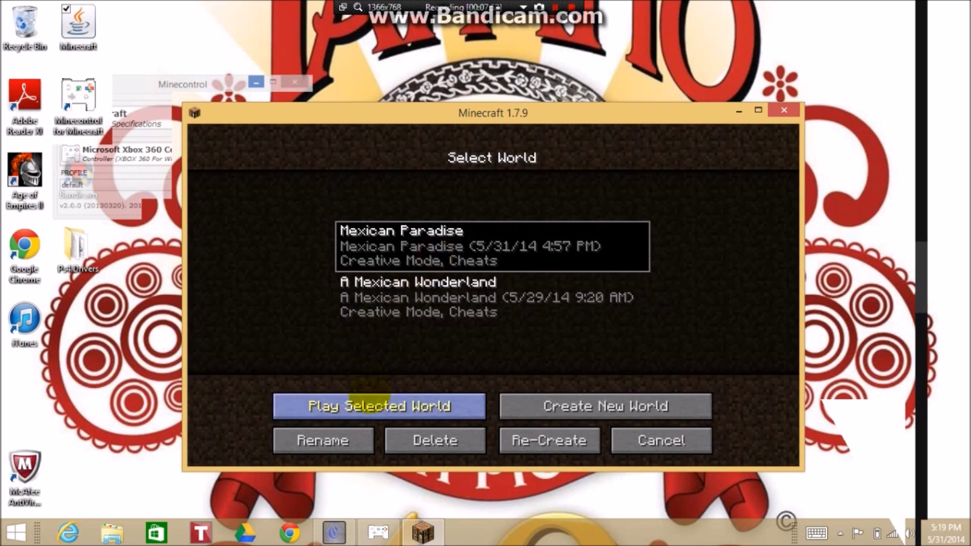
click(369, 405)
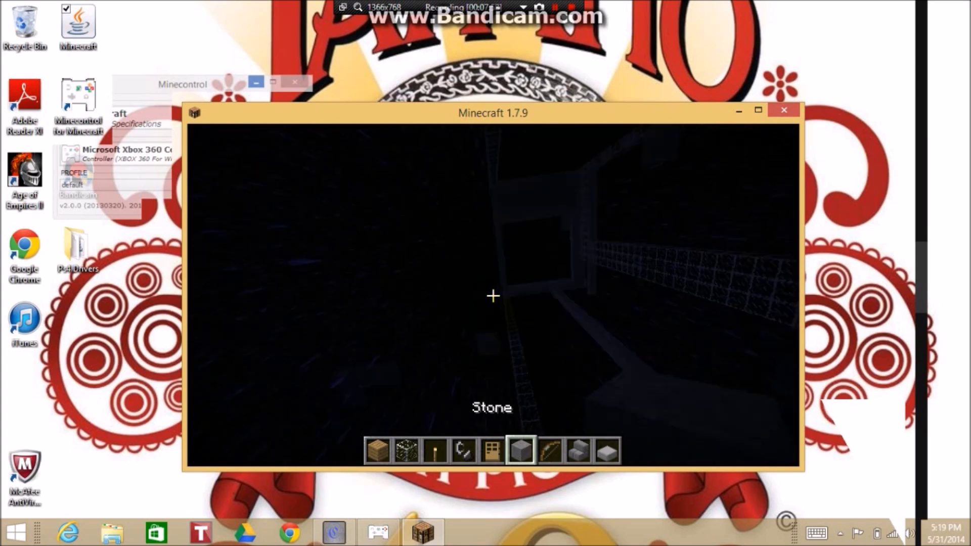
key(Escape)
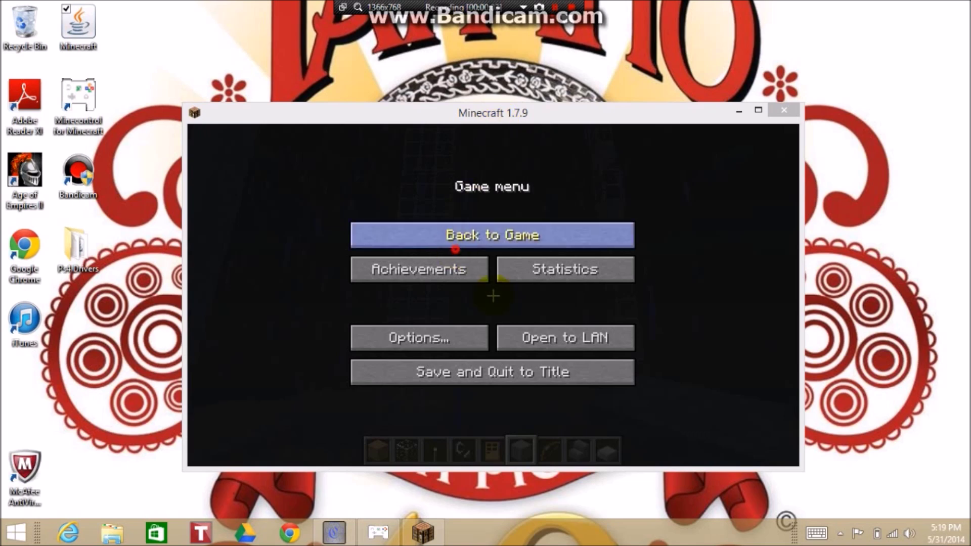
click(455, 238)
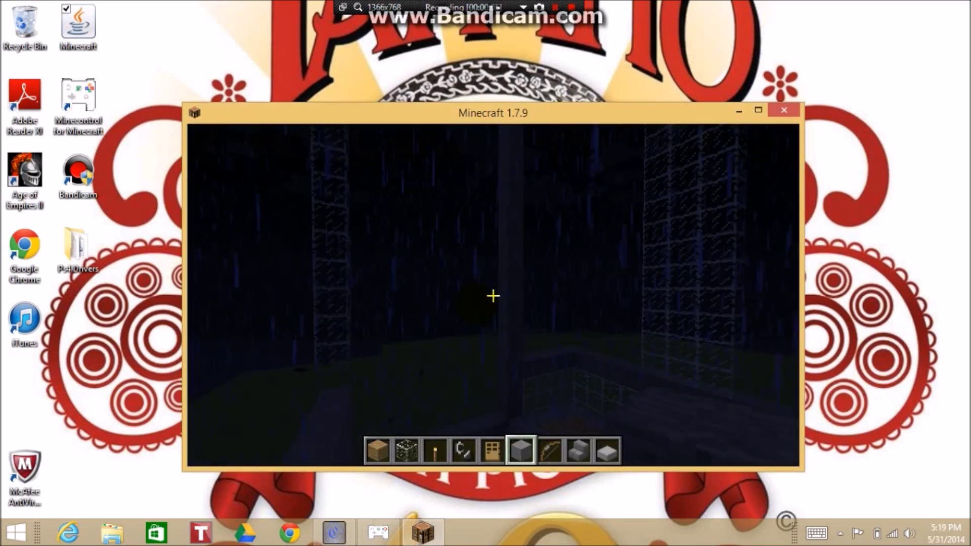